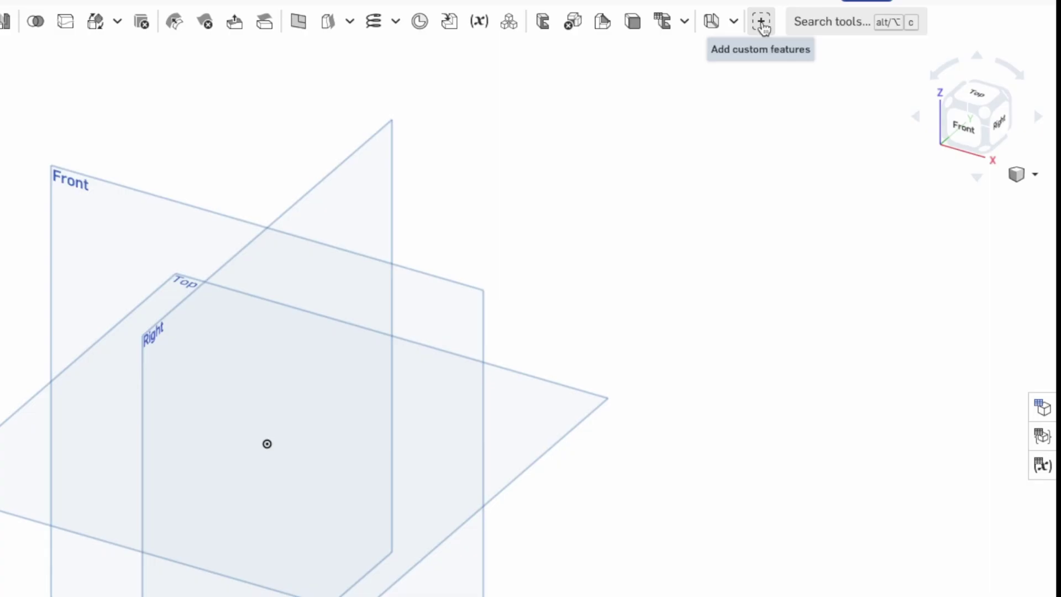
- Add the Spur gear custom feature (version 1.173) to the toolbar from its pasted document link
{"action": "left_click", "coordinate": [763, 26]}
{"action": "key", "text": "super+v"}
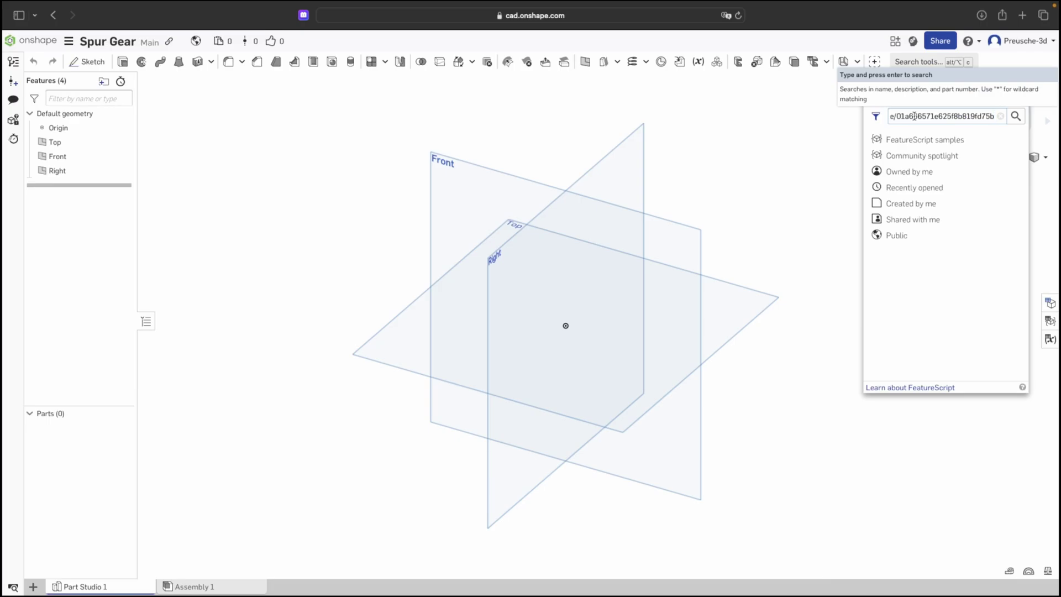
{"action": "left_click", "coordinate": [1016, 117]}
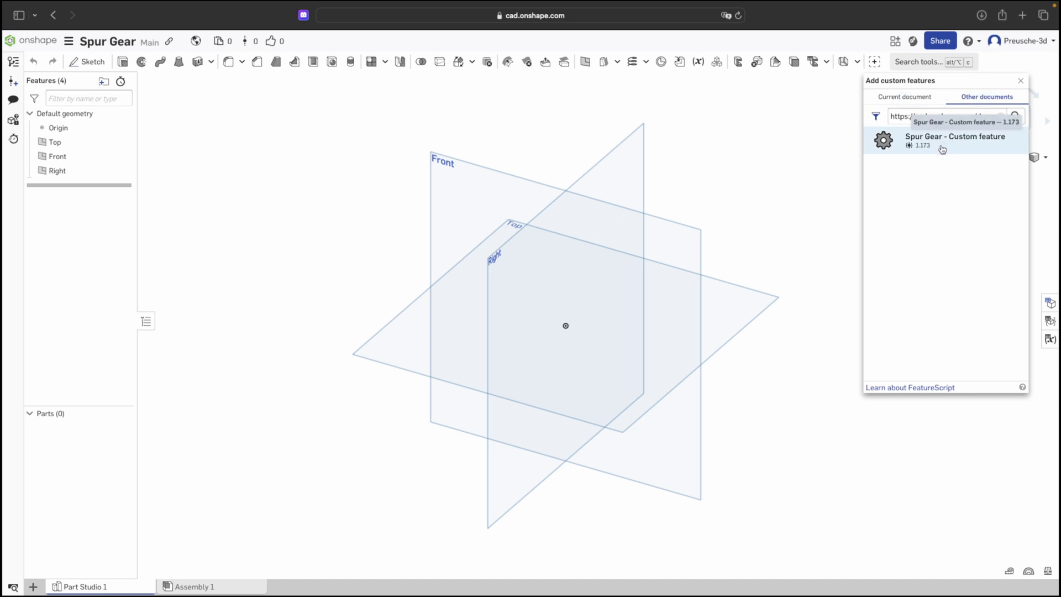
{"action": "left_click", "coordinate": [942, 150]}
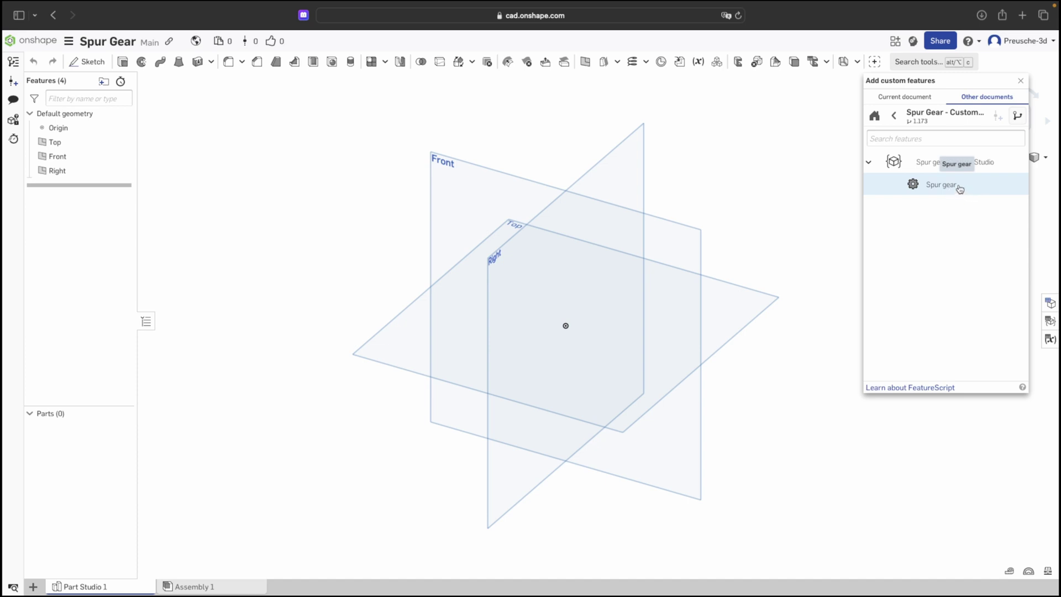
{"action": "left_click", "coordinate": [960, 189]}
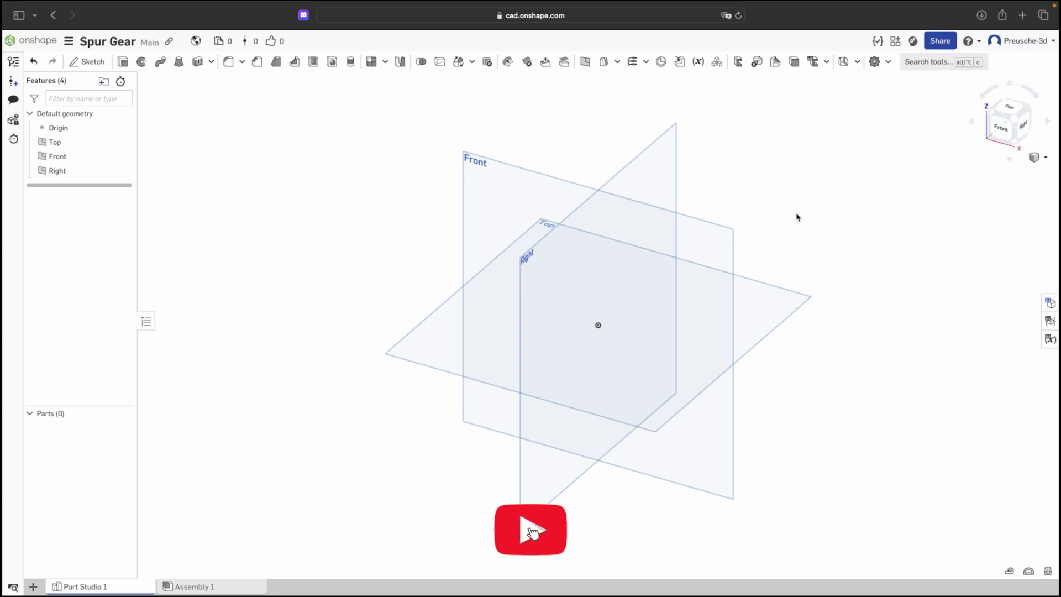
- Start a new 25-tooth spur gear, 10 mm deep and extruded symmetrically
{"action": "left_click", "coordinate": [875, 63]}
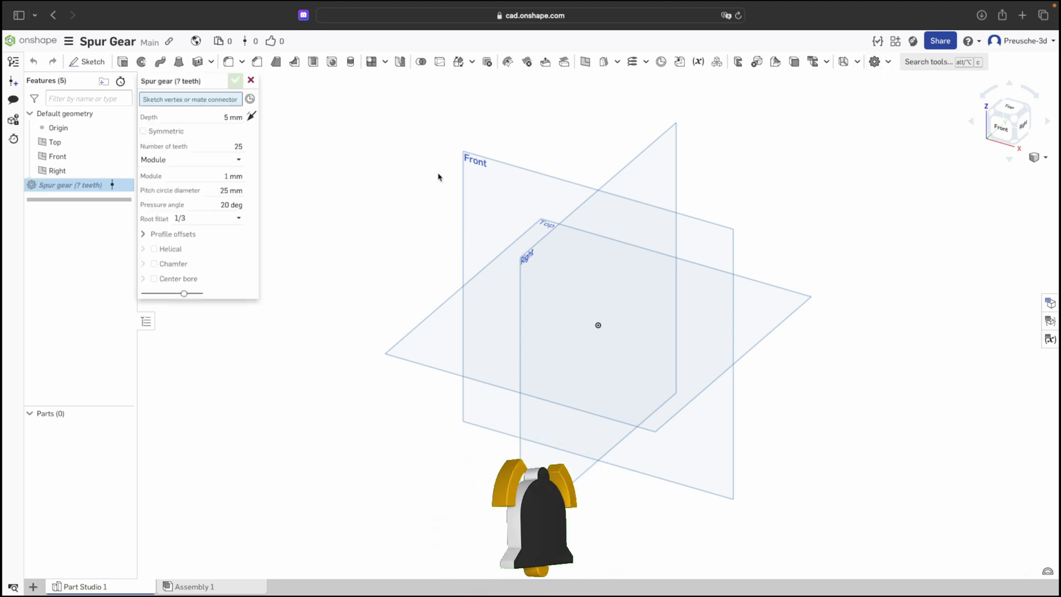
{"action": "scroll", "coordinate": [635, 352], "scroll_direction": "up", "scroll_amount": 2}
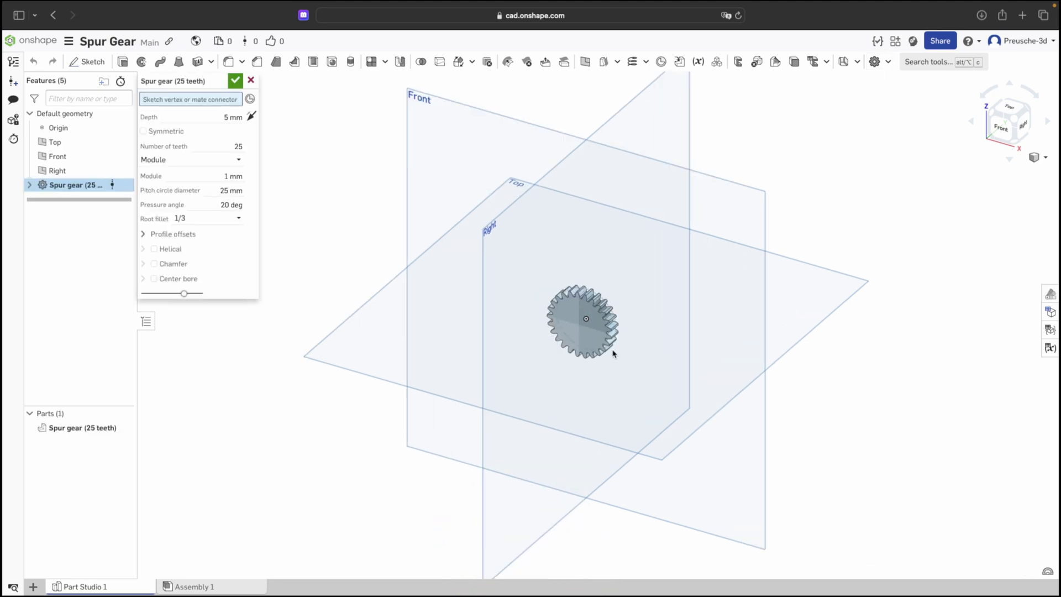
{"action": "right_click_drag", "start_coordinate": [353, 304], "coordinate": [546, 297]}
{"action": "scroll", "coordinate": [547, 298], "scroll_direction": "up", "scroll_amount": 2}
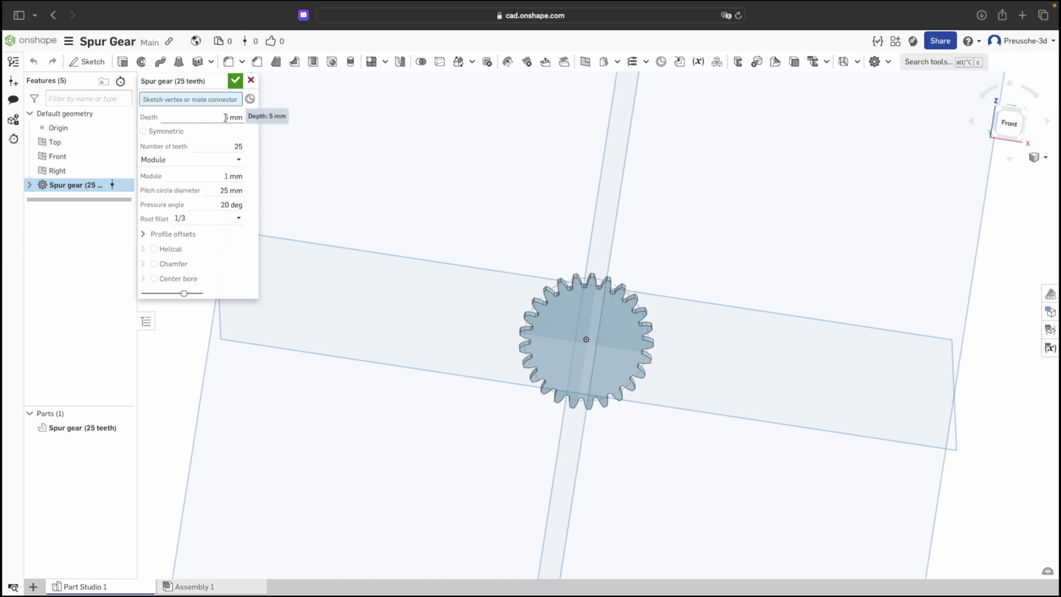
{"action": "double_click", "coordinate": [223, 118]}
{"action": "type", "text": "10"}
{"action": "key", "text": "Return"}
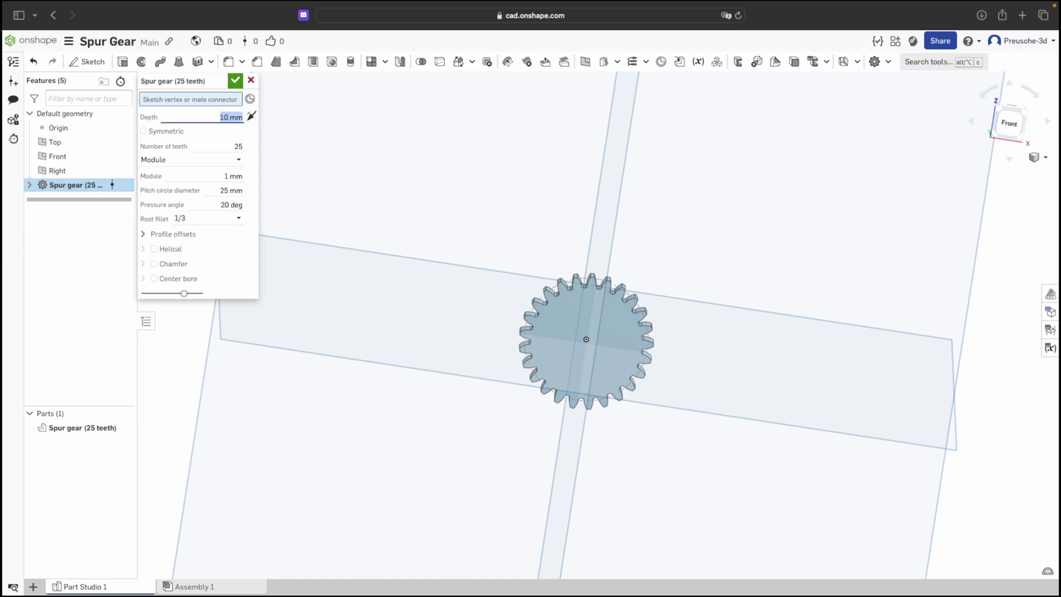
{"action": "right_click_drag", "start_coordinate": [387, 221], "coordinate": [478, 270]}
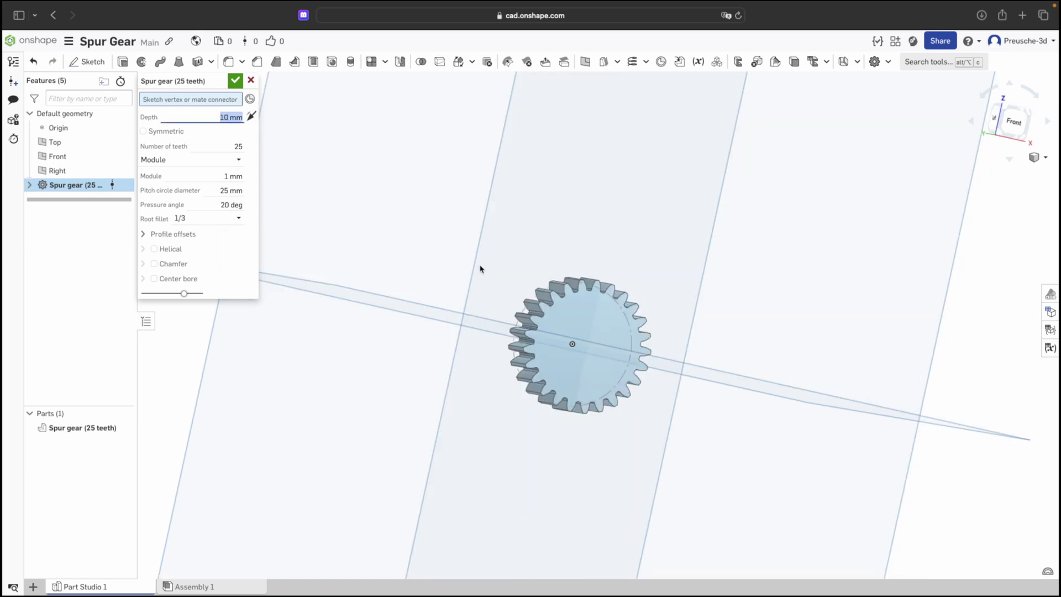
{"action": "right_click_drag", "start_coordinate": [439, 267], "coordinate": [387, 237]}
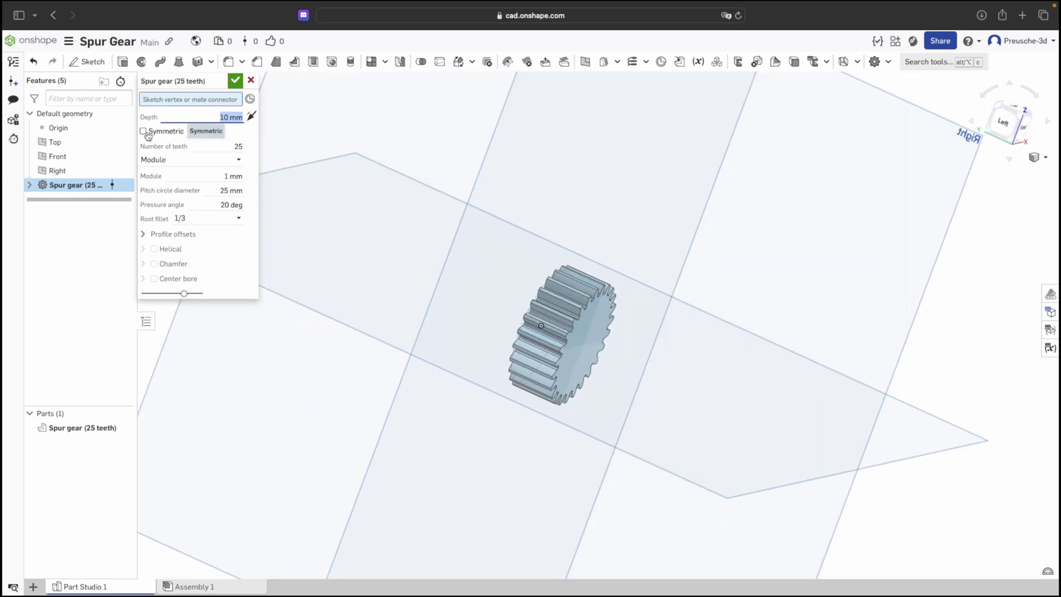
{"action": "left_click", "coordinate": [143, 131]}
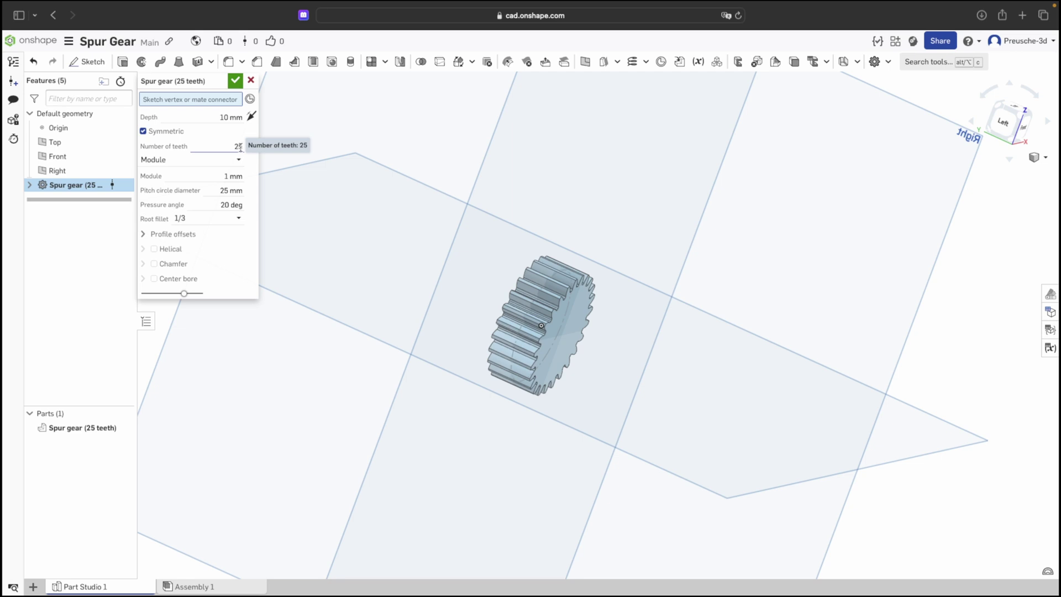
- Set the gear to 20 teeth and a 30 mm pitch circle diameter (module 1.5 mm)
{"action": "left_click", "coordinate": [238, 147]}
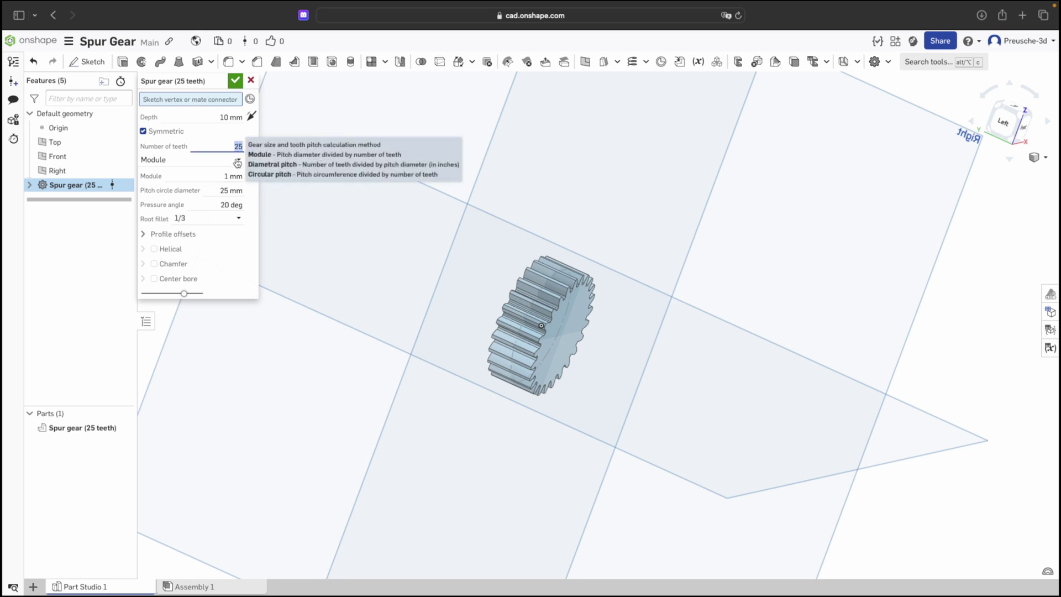
{"action": "type", "text": "20"}
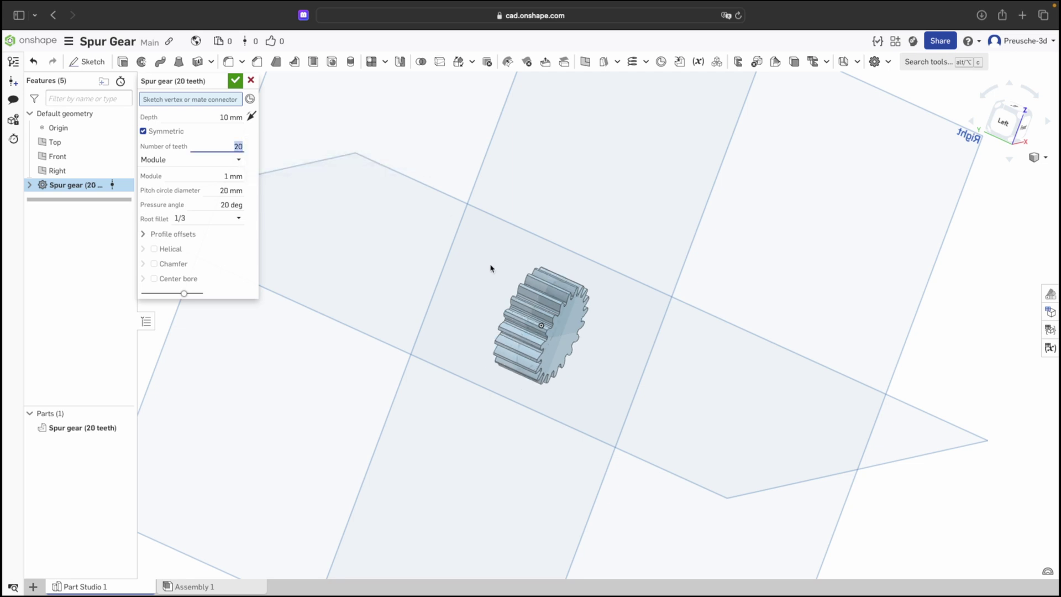
{"action": "key", "text": "shift+1"}
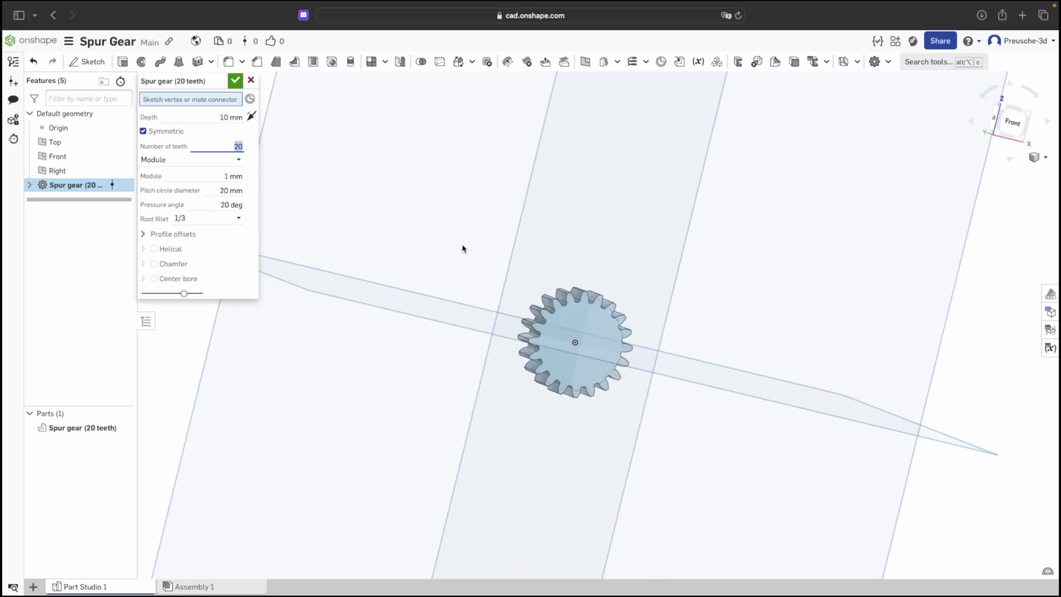
{"action": "key", "text": "Tab"}
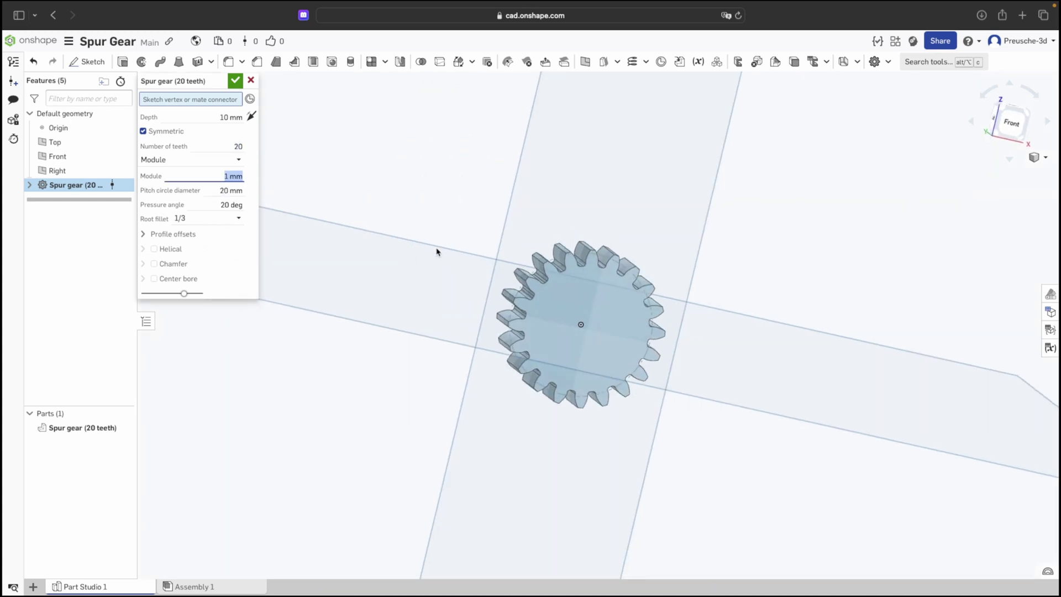
{"action": "double_click", "coordinate": [224, 191]}
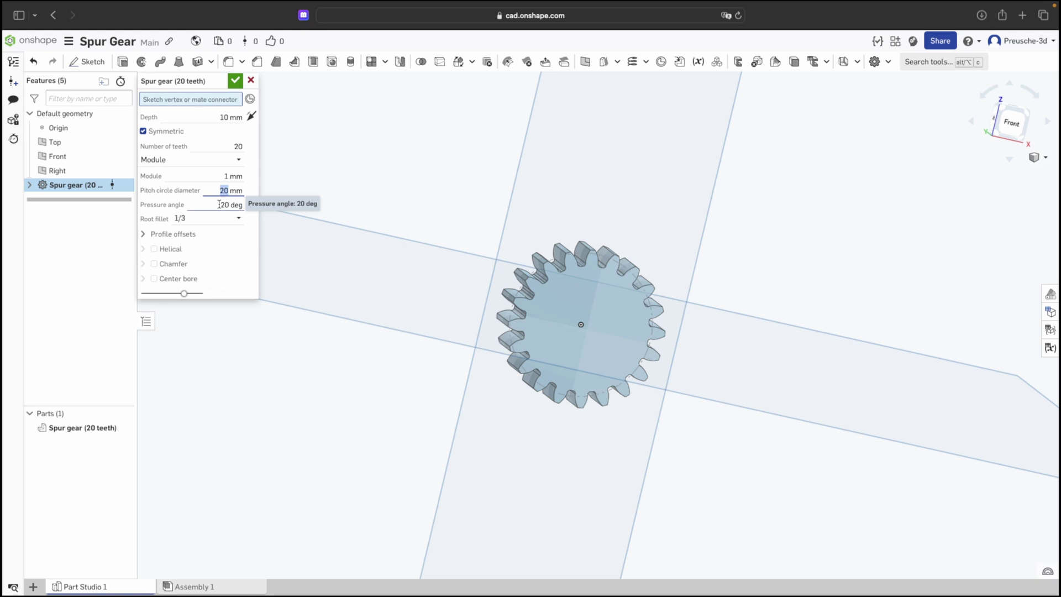
{"action": "type", "text": "30"}
{"action": "key", "text": "Return"}
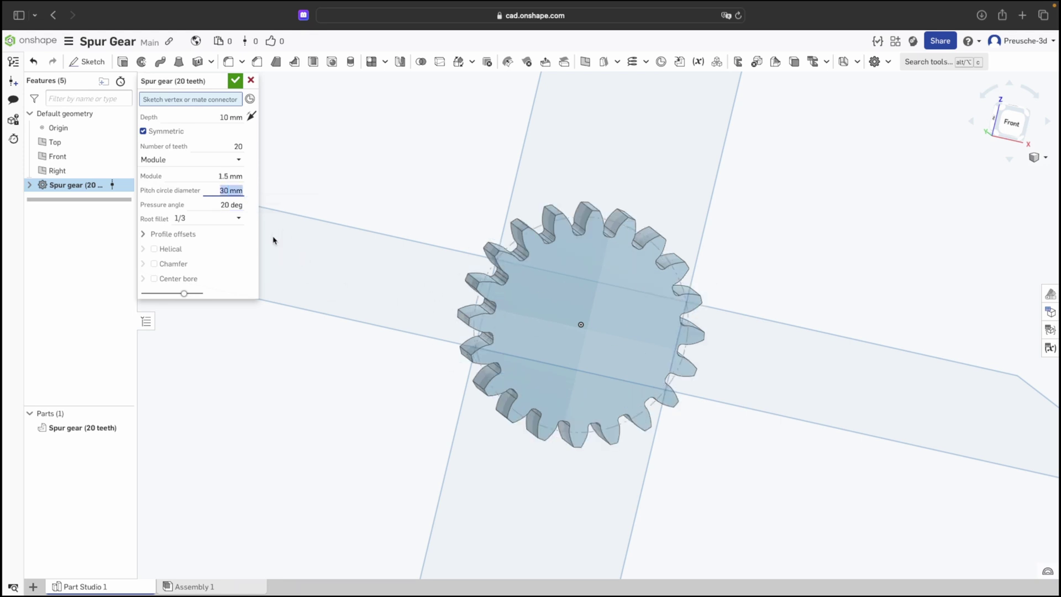
{"action": "scroll", "coordinate": [467, 265], "scroll_direction": "up", "scroll_amount": 3}
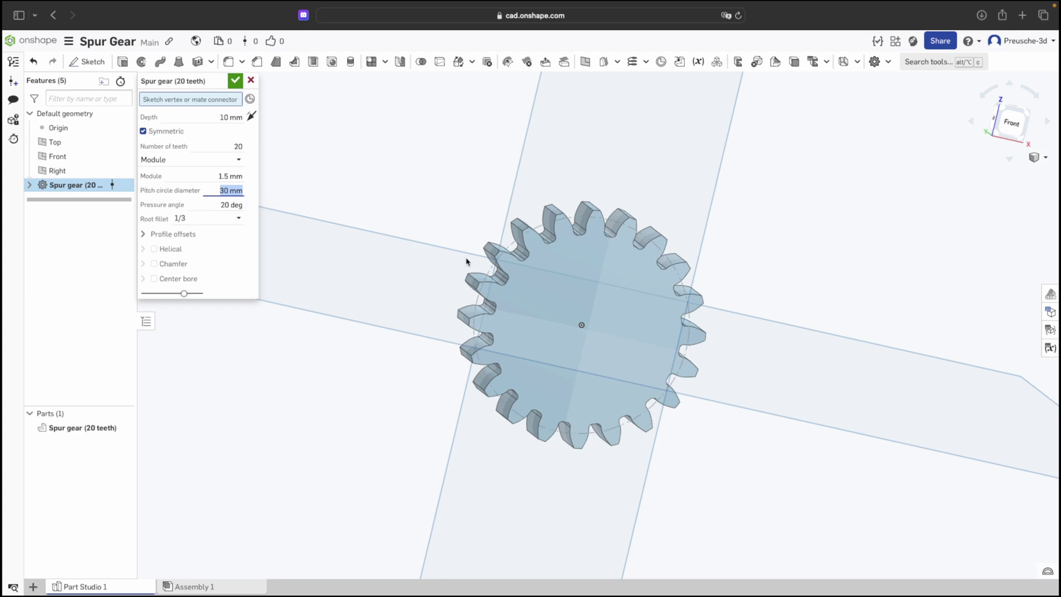
{"action": "right_click_drag", "start_coordinate": [467, 271], "coordinate": [472, 274]}
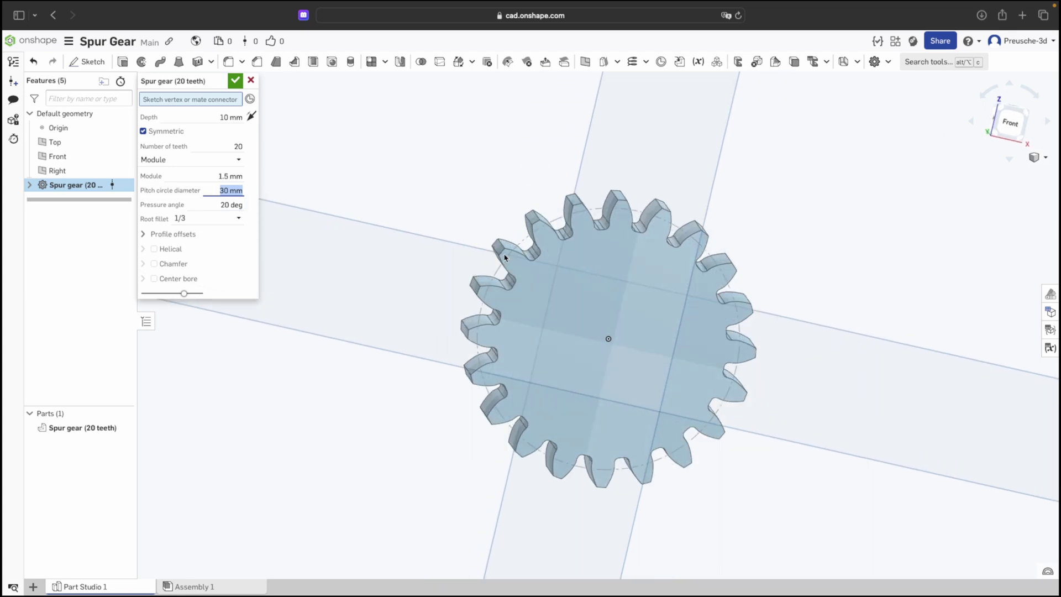
- Set the gear's pressure angle to 25°
{"action": "double_click", "coordinate": [225, 204]}
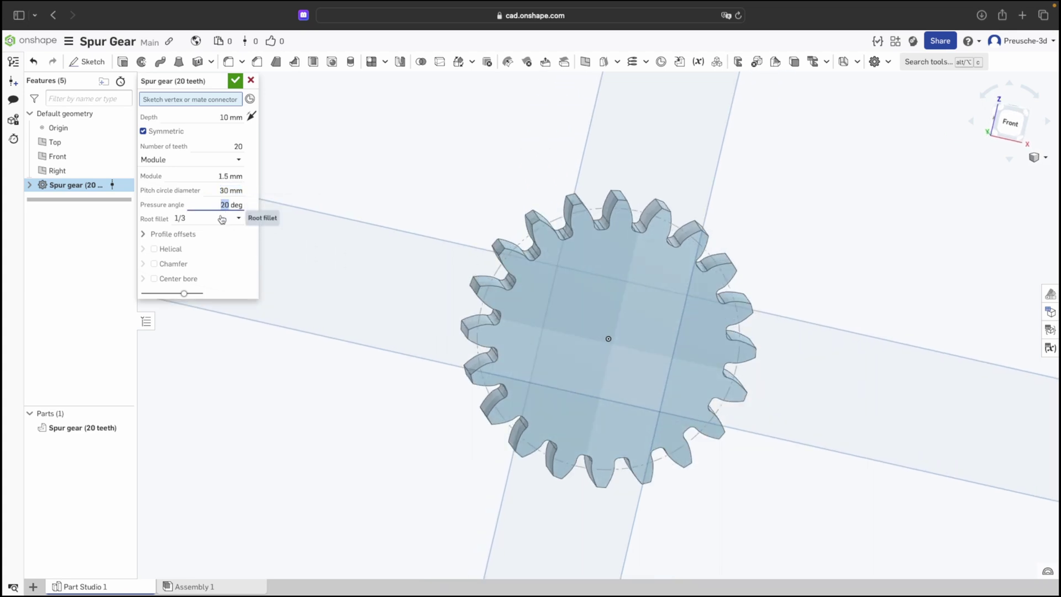
{"action": "type", "text": "25"}
{"action": "key", "text": "Return"}
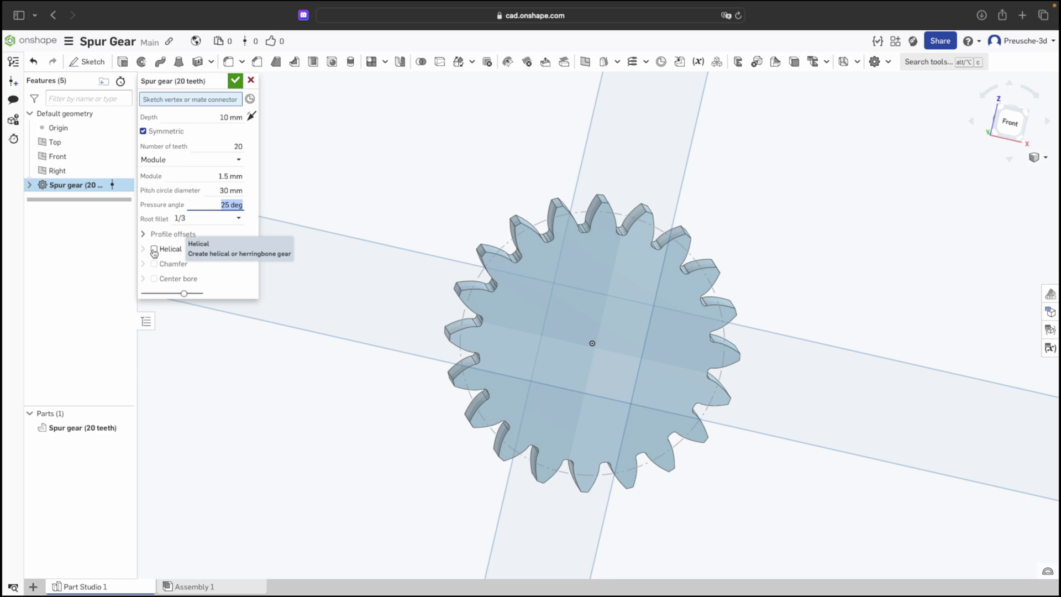
- Make the gear helical with a 20° counterclockwise helix angle
{"action": "left_click", "coordinate": [154, 250]}
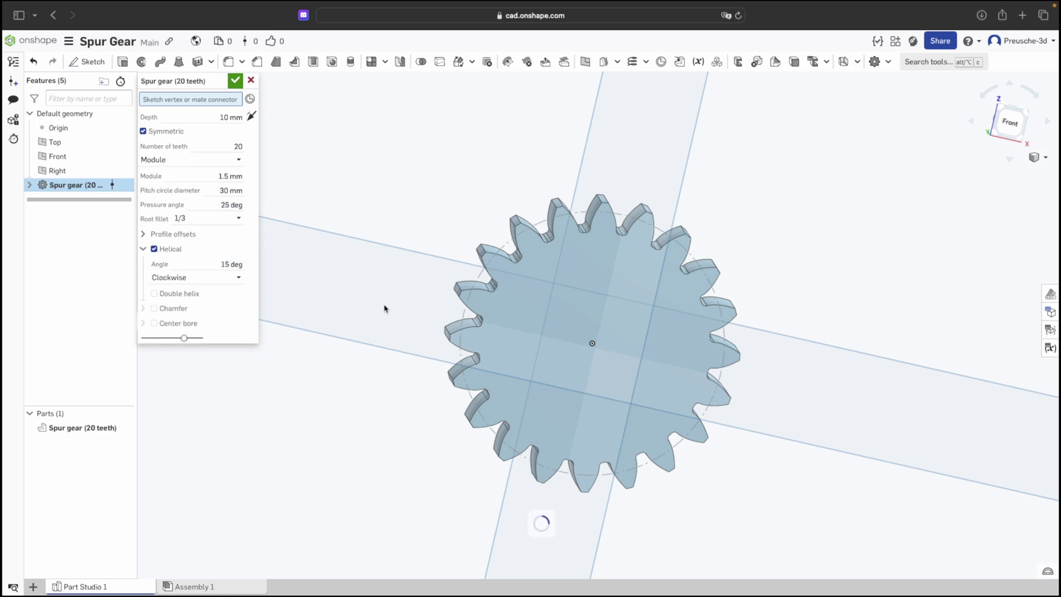
{"action": "right_click_drag", "start_coordinate": [386, 306], "coordinate": [396, 310]}
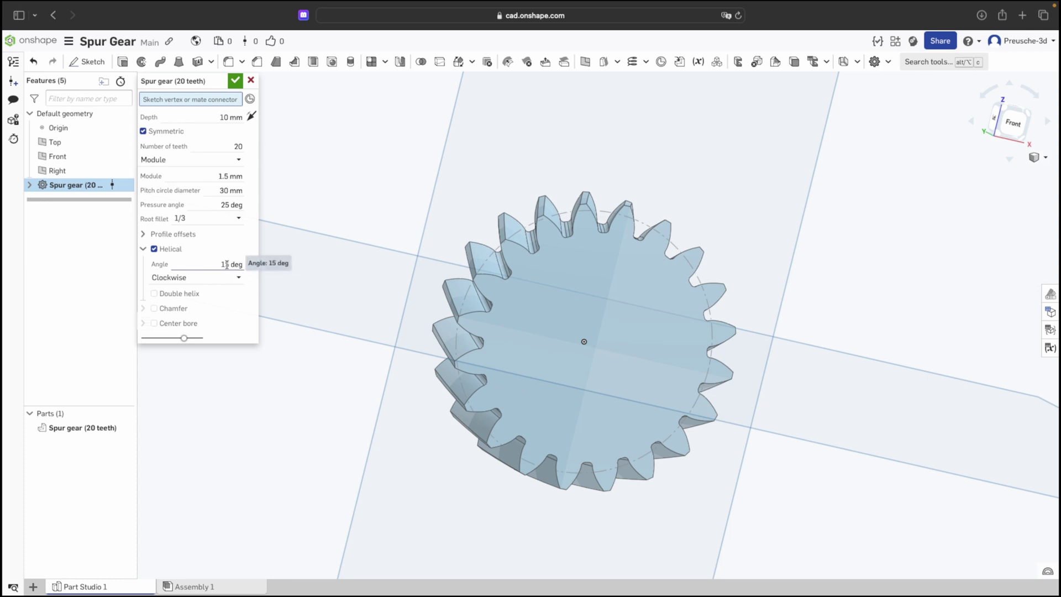
{"action": "double_click", "coordinate": [224, 265]}
{"action": "key", "text": "Return"}
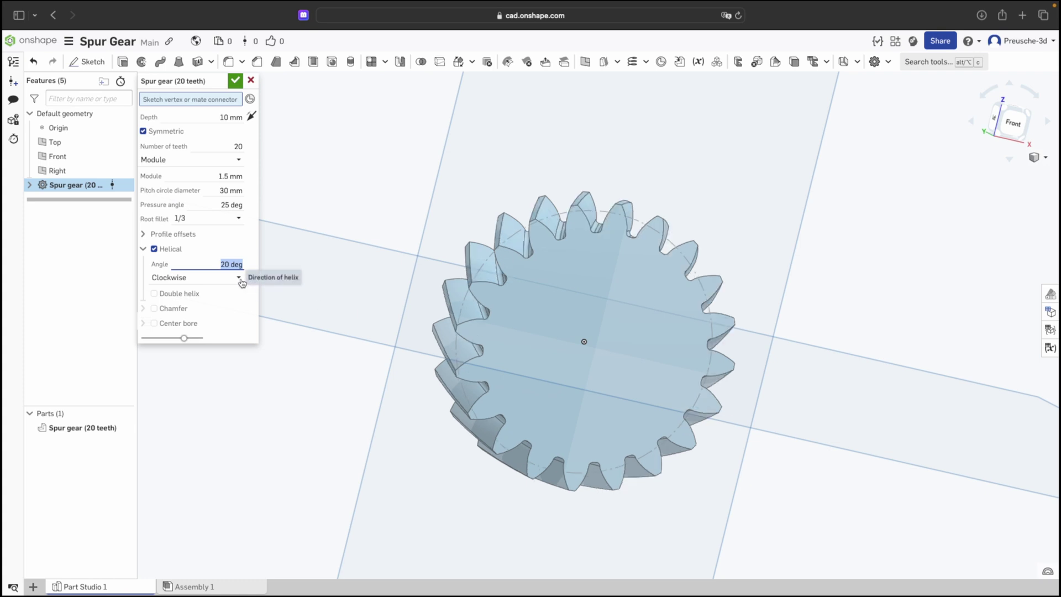
{"action": "left_click", "coordinate": [241, 282]}
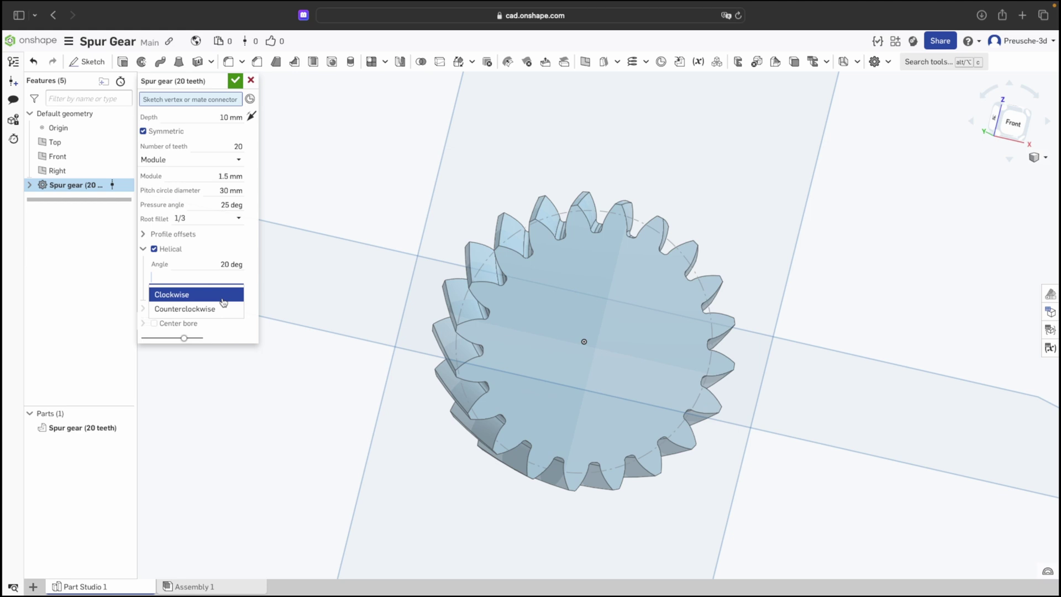
{"action": "left_click", "coordinate": [223, 308]}
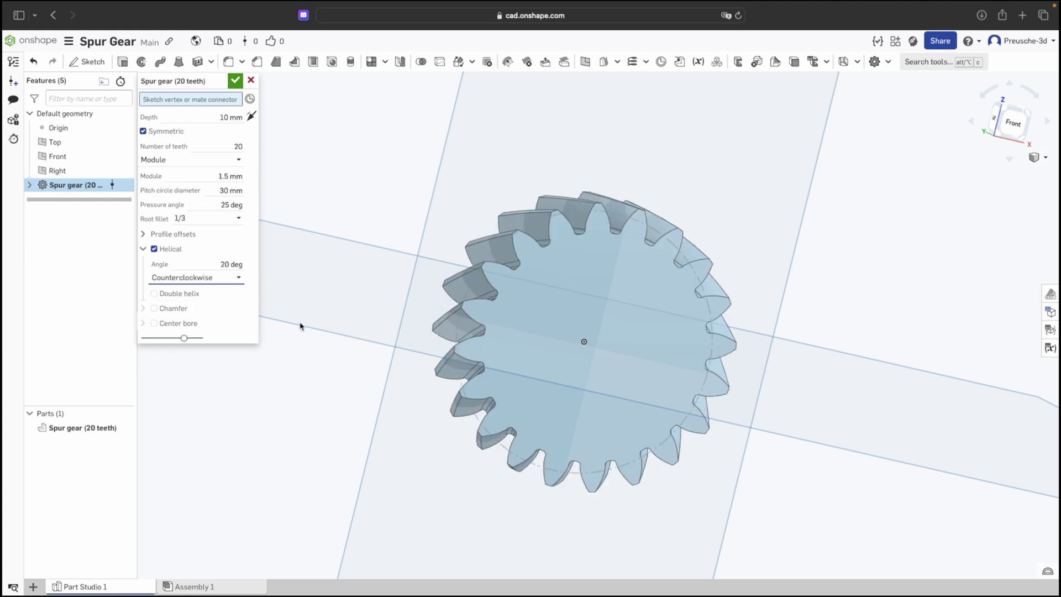
- Switch the teeth to a double helix and add a 0.5 mm, 60° chamfer
{"action": "right_click_drag", "start_coordinate": [404, 322], "coordinate": [412, 327]}
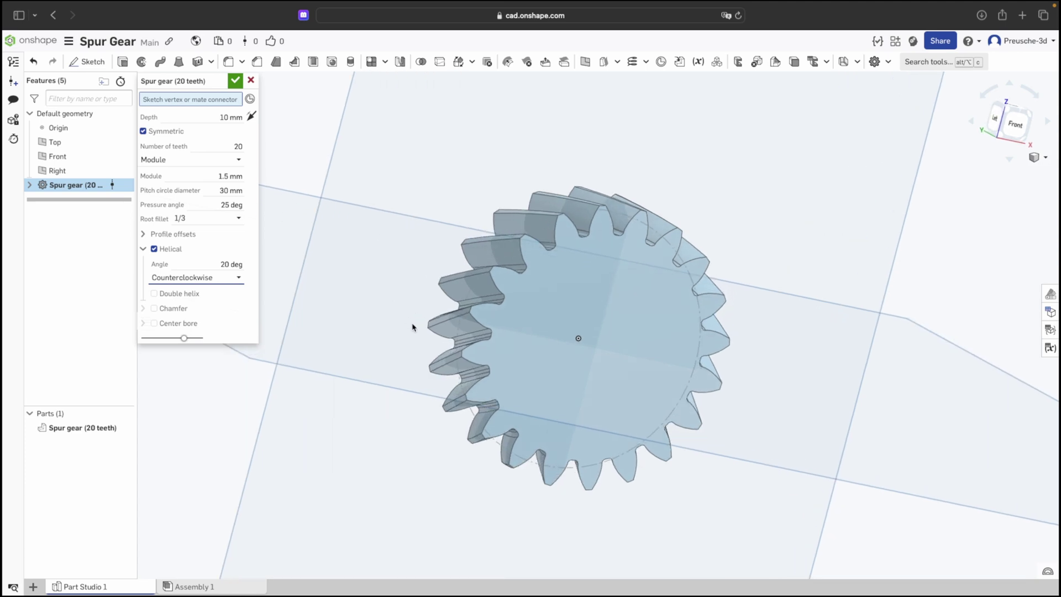
{"action": "left_click", "coordinate": [154, 294]}
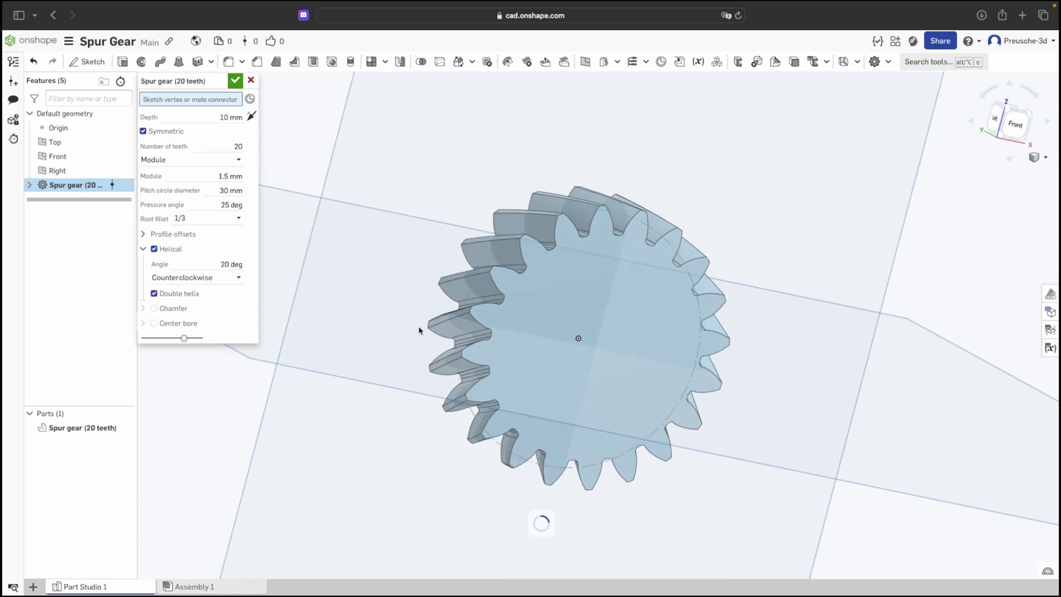
{"action": "mouse_move", "coordinate": [400, 326]}
{"action": "right_mouse_down"}
{"action": "mouse_move", "coordinate": [407, 332]}
{"action": "mouse_move", "coordinate": [393, 332]}
{"action": "right_mouse_up"}
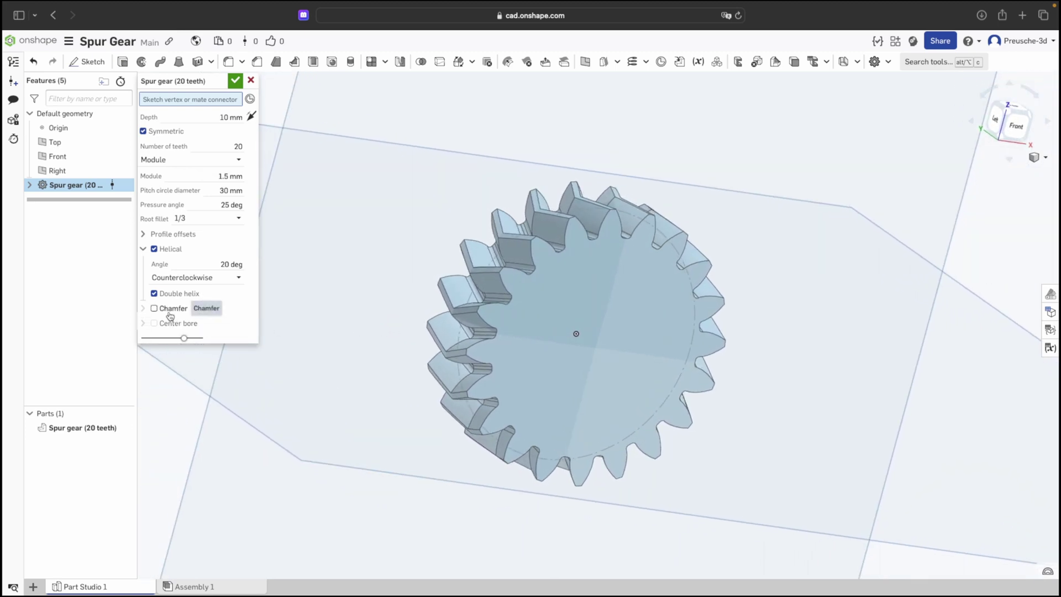
{"action": "left_click", "coordinate": [156, 311]}
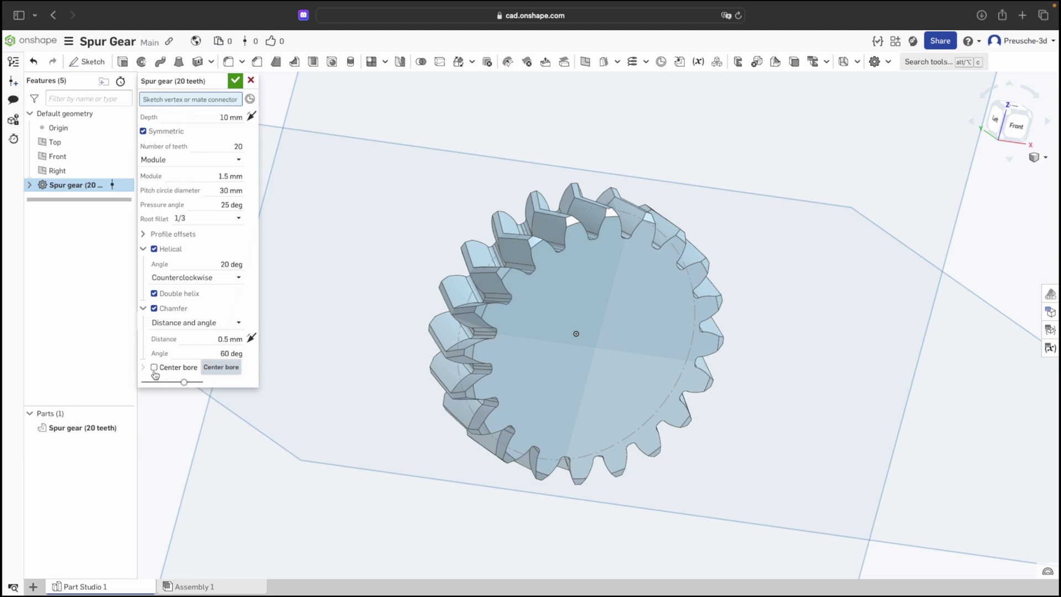
- Add a 10 mm center bore with a keyway to the gear
{"action": "left_click", "coordinate": [155, 369]}
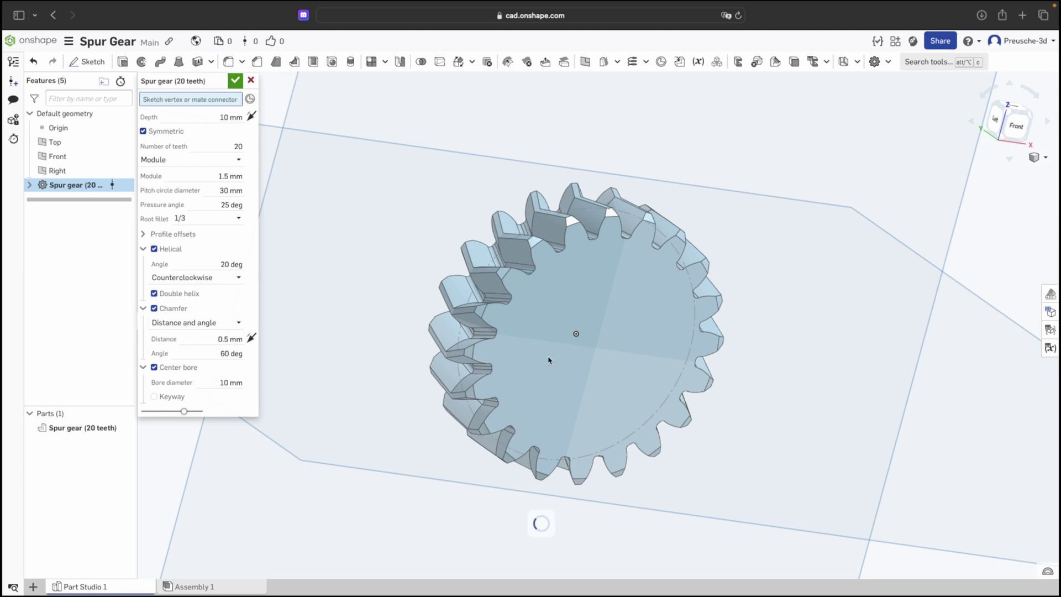
{"action": "right_click_drag", "start_coordinate": [549, 360], "coordinate": [551, 364]}
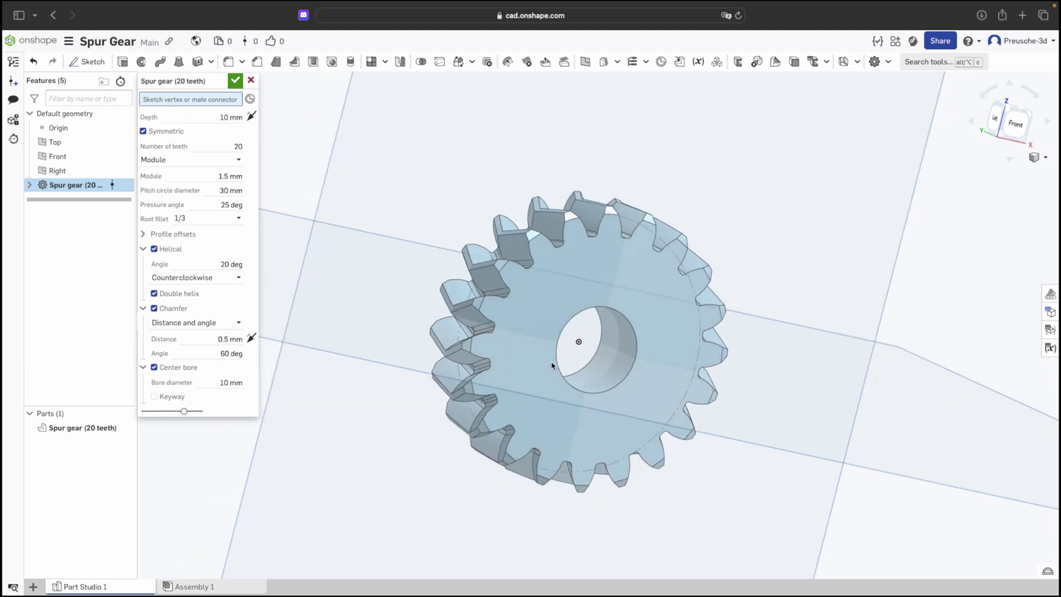
{"action": "left_click", "coordinate": [155, 397]}
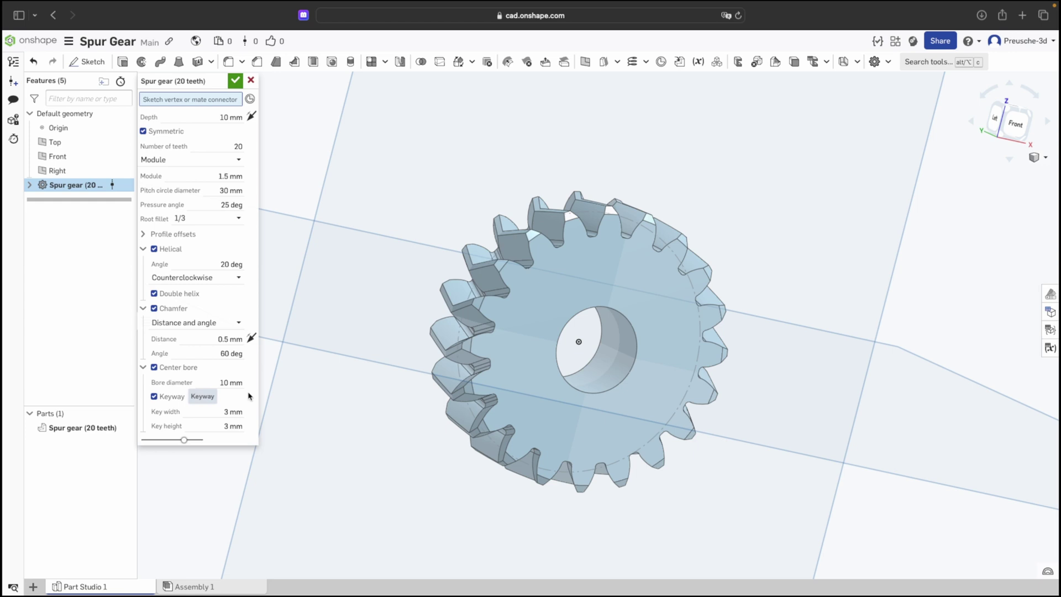
{"action": "right_click_drag", "start_coordinate": [469, 348], "coordinate": [489, 347]}
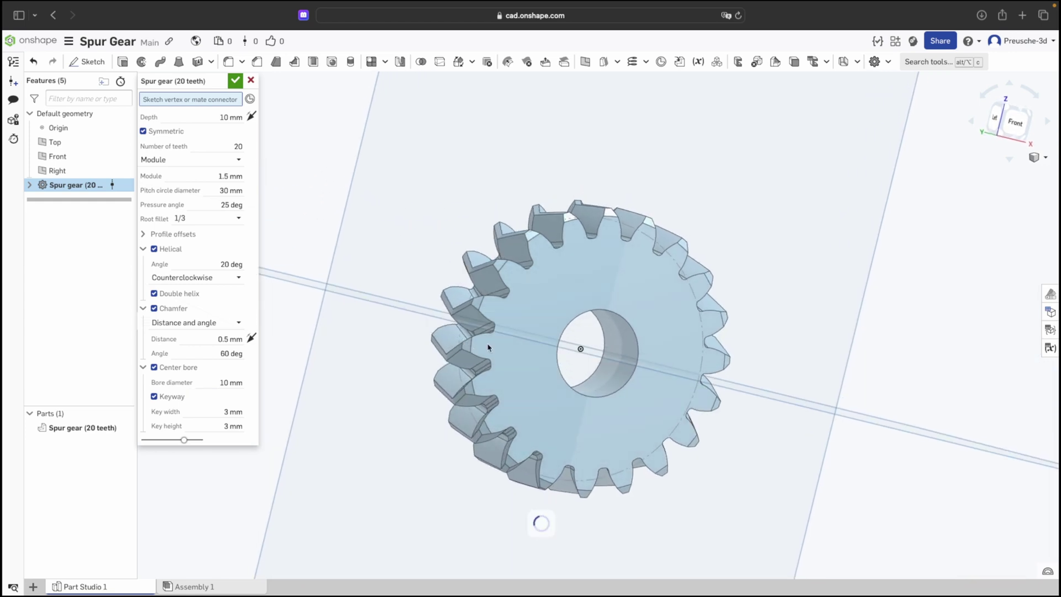
{"action": "mouse_move", "coordinate": [540, 325]}
{"action": "right_mouse_down"}
{"action": "mouse_move", "coordinate": [512, 315]}
{"action": "mouse_move", "coordinate": [605, 310]}
{"action": "right_mouse_up"}
{"action": "scroll", "coordinate": [604, 310], "scroll_direction": "up", "scroll_amount": 3}
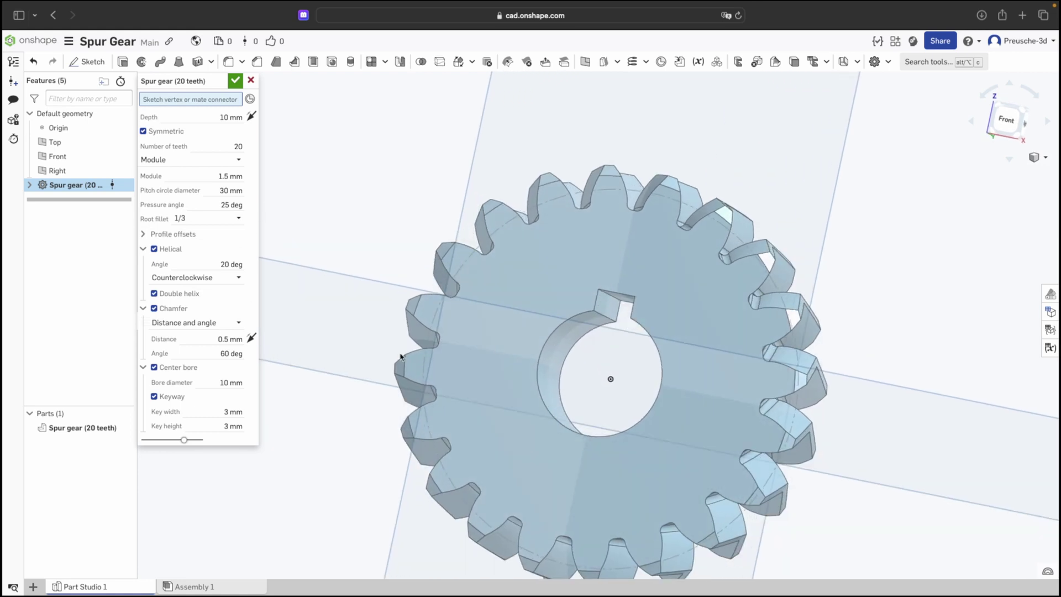
- Set the keyway's key width and key height to 5 mm
{"action": "left_click", "coordinate": [218, 411]}
{"action": "left_click", "coordinate": [221, 424]}
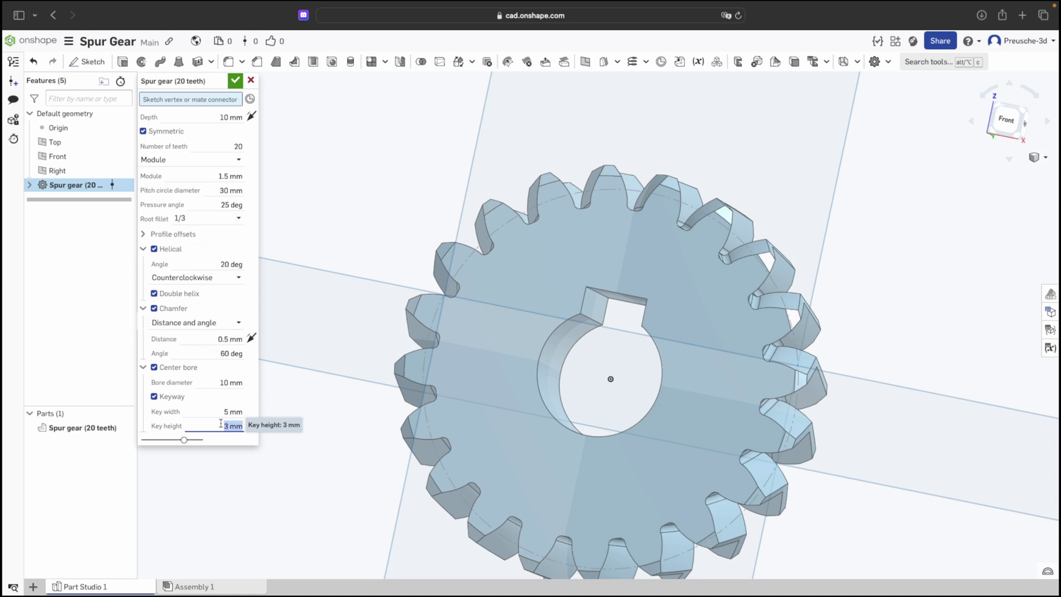
{"action": "type", "text": "5"}
{"action": "right_click_drag", "start_coordinate": [457, 365], "coordinate": [545, 344]}
{"action": "scroll", "coordinate": [545, 346], "scroll_direction": "up", "scroll_amount": 2}
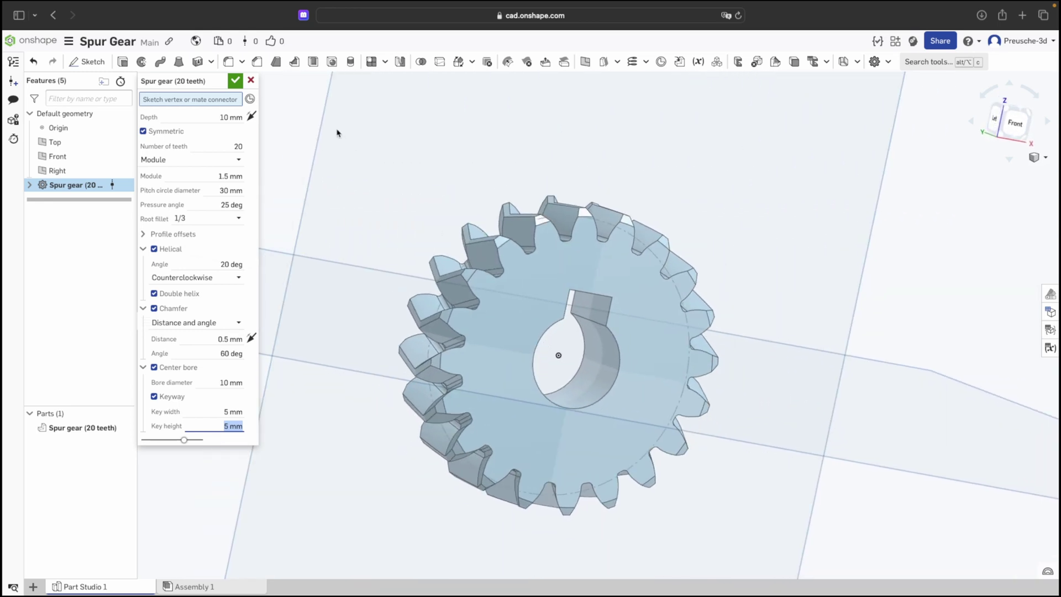
{"action": "scroll", "coordinate": [341, 150], "scroll_direction": "up", "scroll_amount": 1}
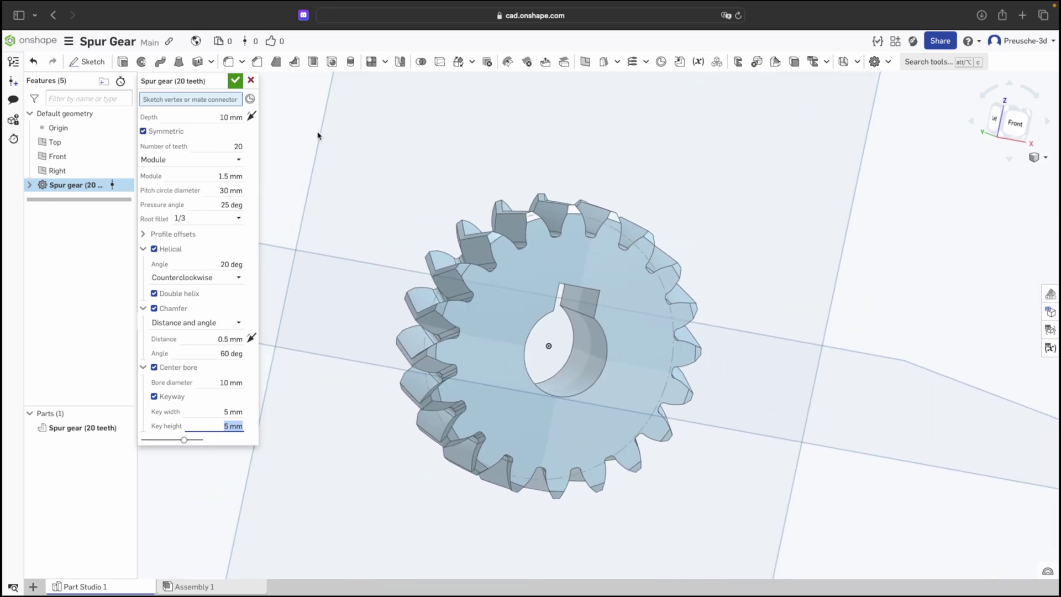
- Accept the gear feature and export the Spur gear (20 teeth) part as STL
{"action": "left_click", "coordinate": [235, 82]}
{"action": "scroll", "coordinate": [325, 149], "scroll_direction": "up", "scroll_amount": 1}
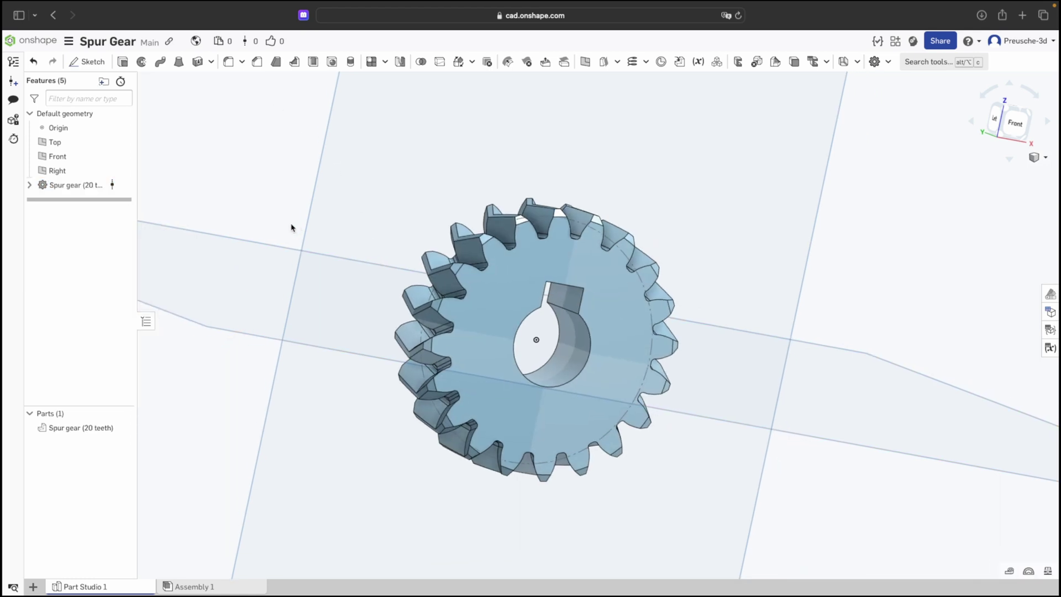
{"action": "right_click", "coordinate": [72, 432]}
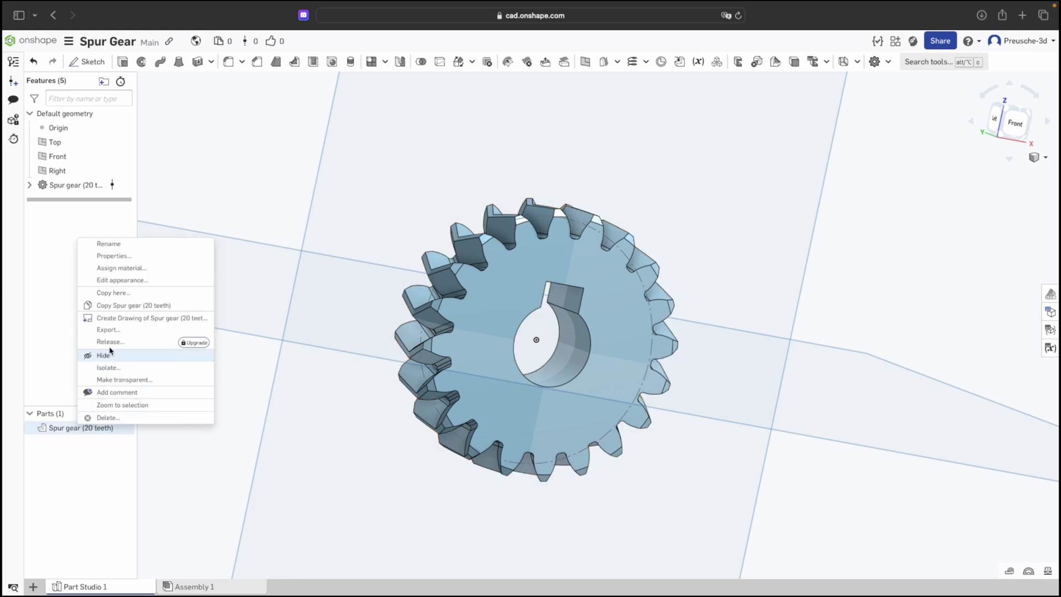
{"action": "left_click", "coordinate": [127, 330]}
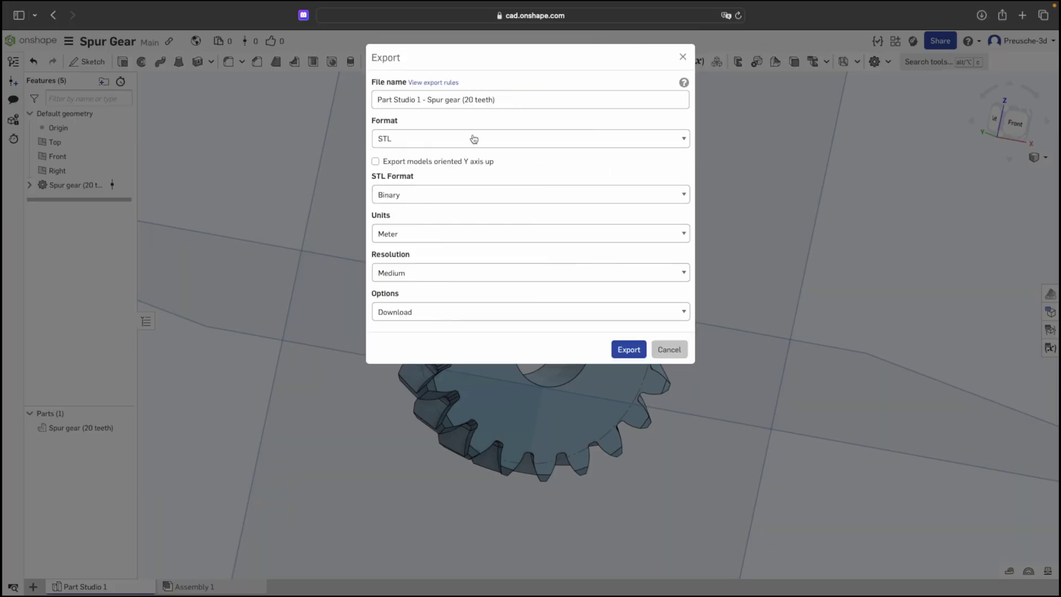
{"action": "left_click", "coordinate": [433, 138]}
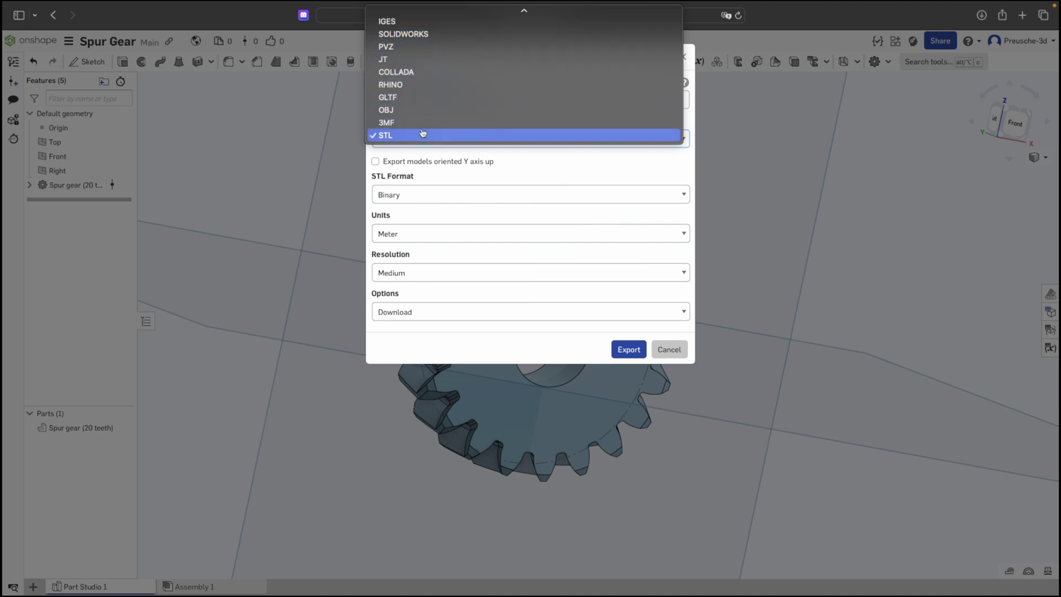
{"action": "left_click", "coordinate": [421, 138]}
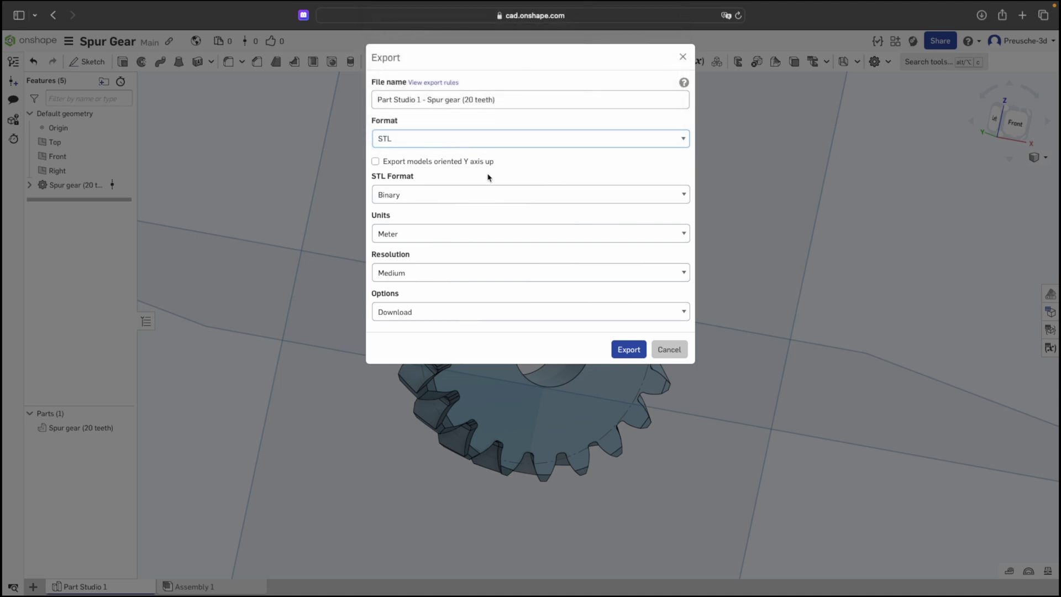
{"action": "left_click", "coordinate": [632, 350]}
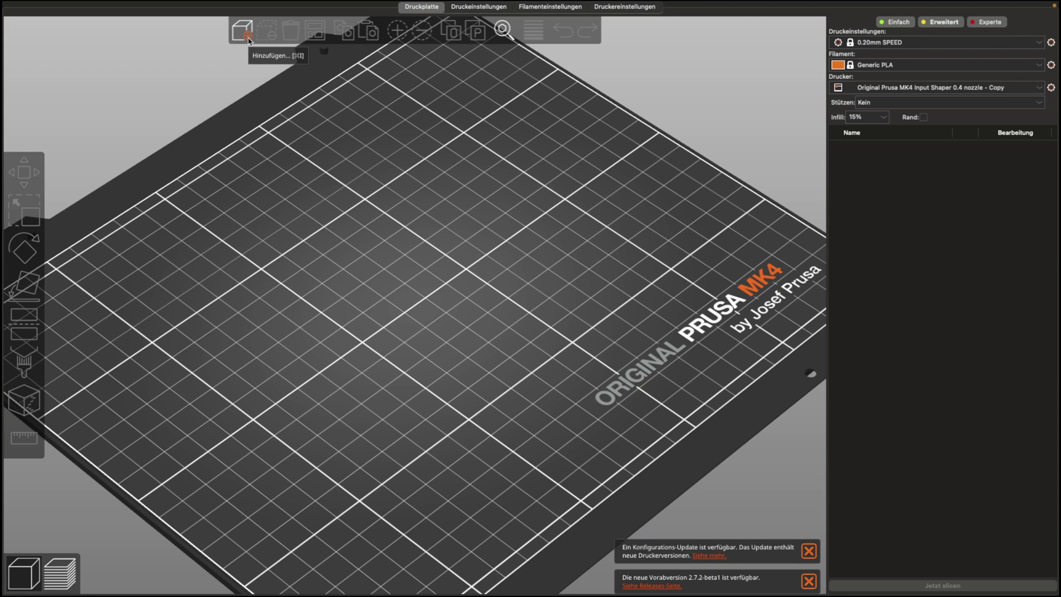
- Load the exported gear STL from Downloads, rescaled from metres to millimetres
{"action": "left_click", "coordinate": [243, 32]}
{"action": "left_click", "coordinate": [475, 160]}
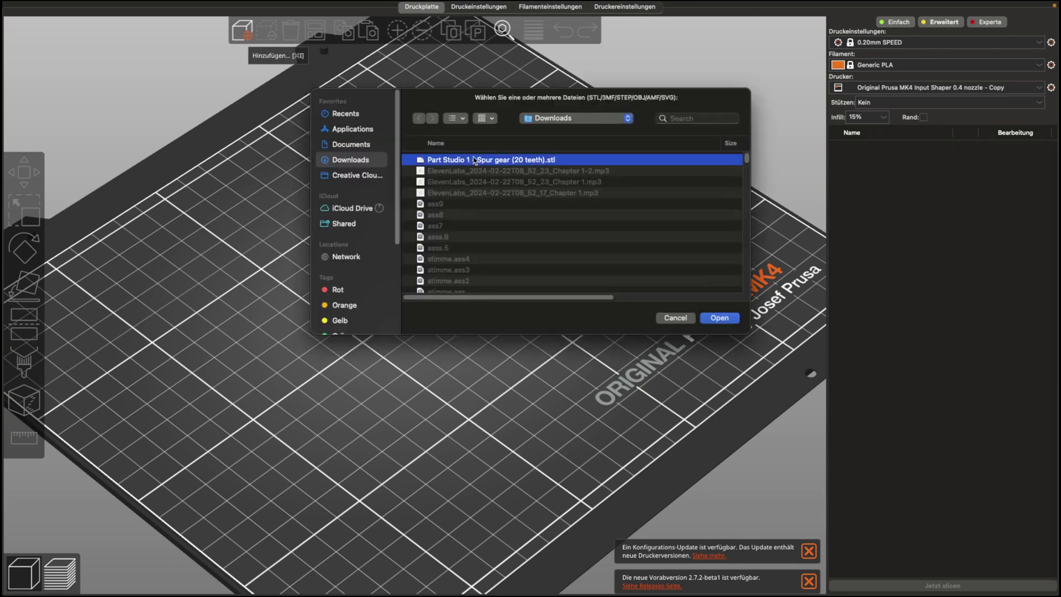
{"action": "left_click", "coordinate": [720, 318]}
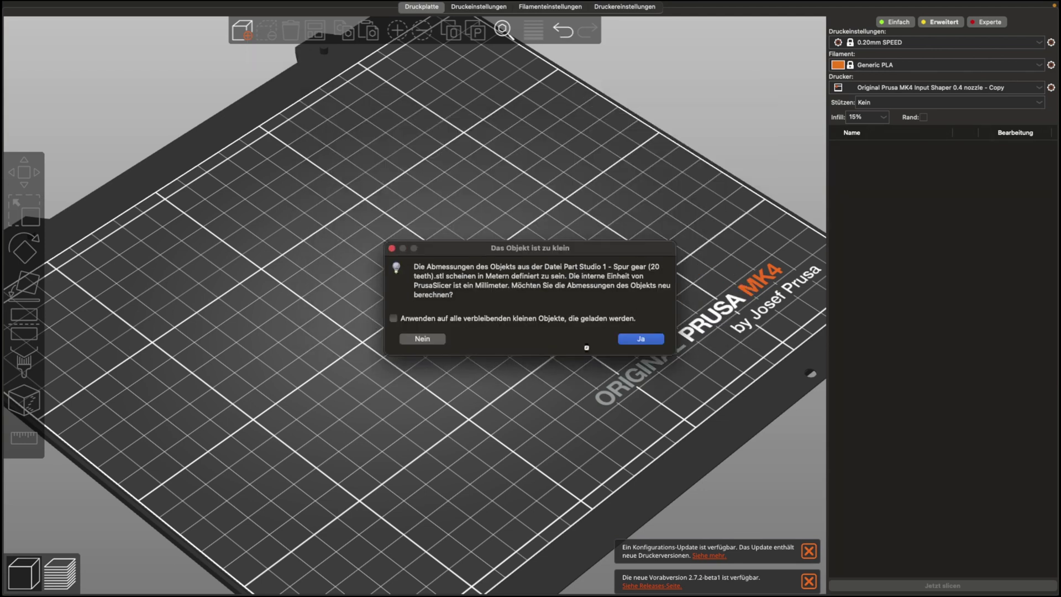
{"action": "left_click", "coordinate": [633, 339]}
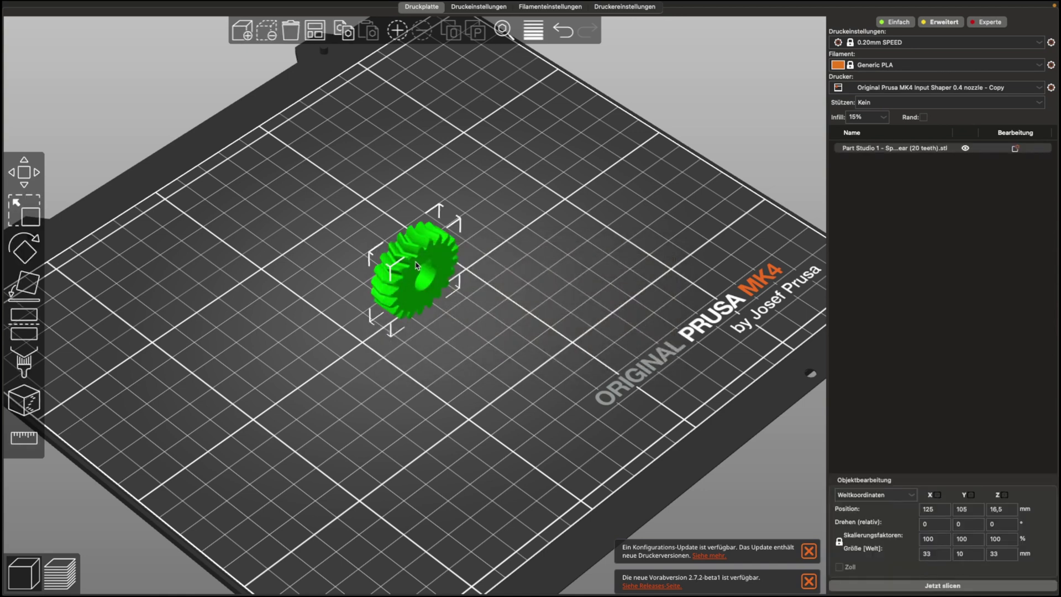
- Lay the gear flat on the bed at 33 × 33 × 10 mm and nudge it slightly
{"action": "left_click", "coordinate": [36, 287]}
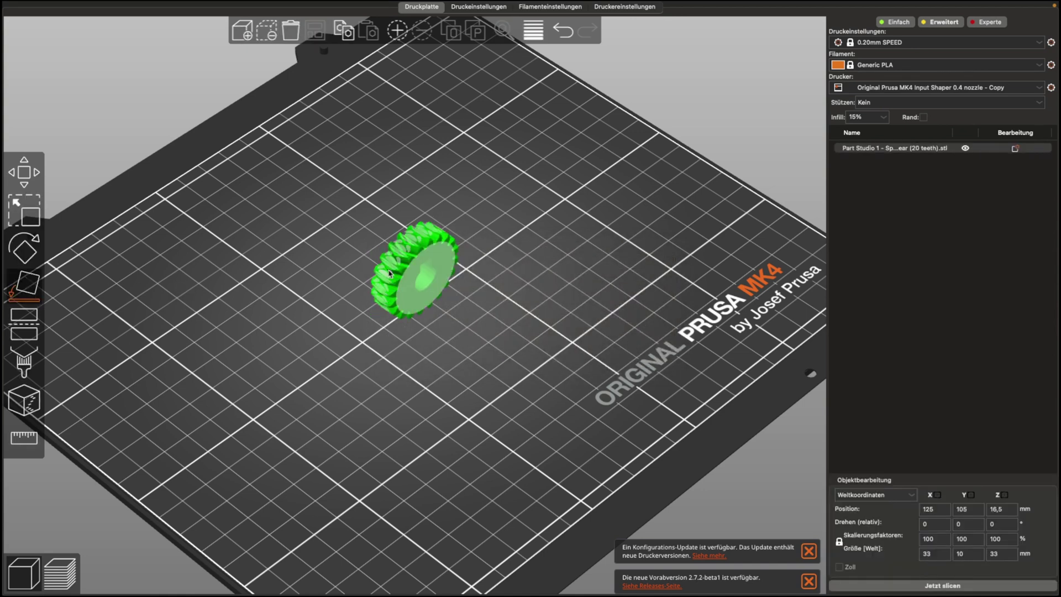
{"action": "left_click", "coordinate": [440, 315]}
{"action": "scroll", "coordinate": [441, 315], "scroll_direction": "up", "scroll_amount": 3}
{"action": "left_click", "coordinate": [24, 285]}
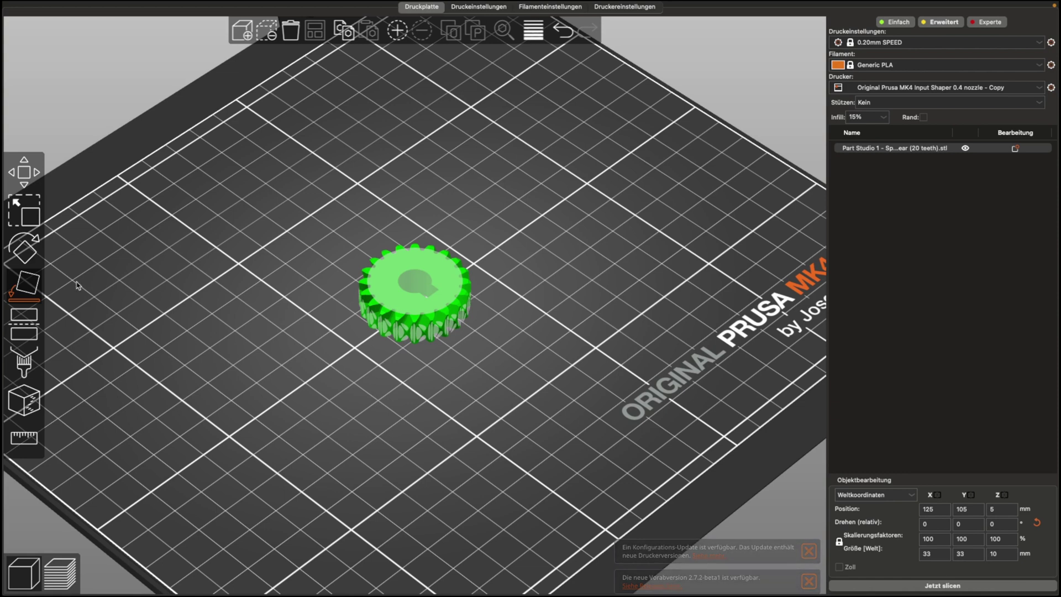
{"action": "scroll", "coordinate": [389, 306], "scroll_direction": "up", "scroll_amount": 2}
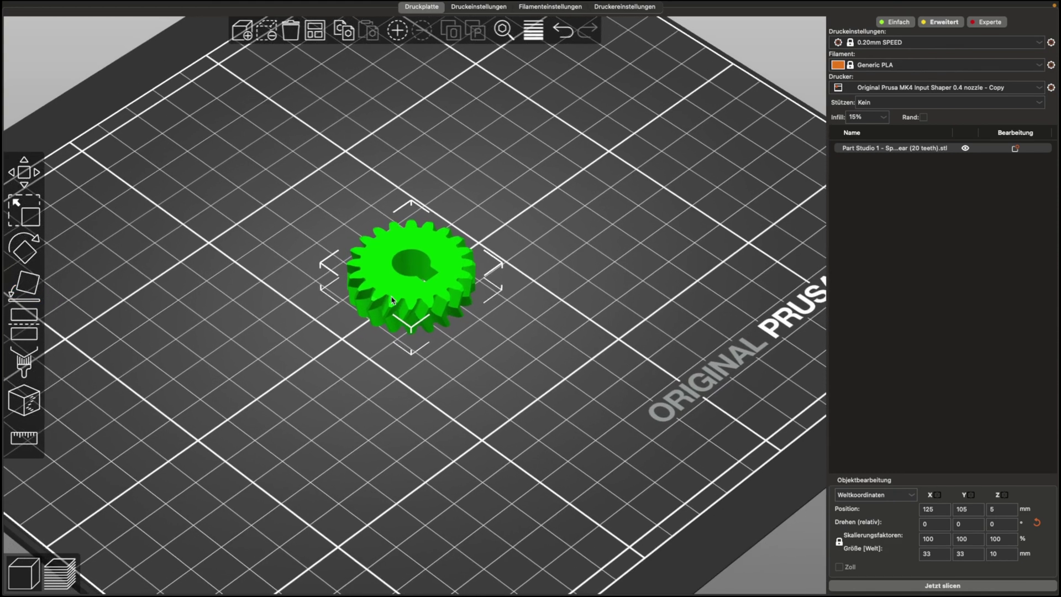
{"action": "mouse_move", "coordinate": [390, 306]}
{"action": "left_mouse_down"}
{"action": "mouse_move", "coordinate": [379, 292]}
{"action": "mouse_move", "coordinate": [390, 286]}
{"action": "left_mouse_up"}
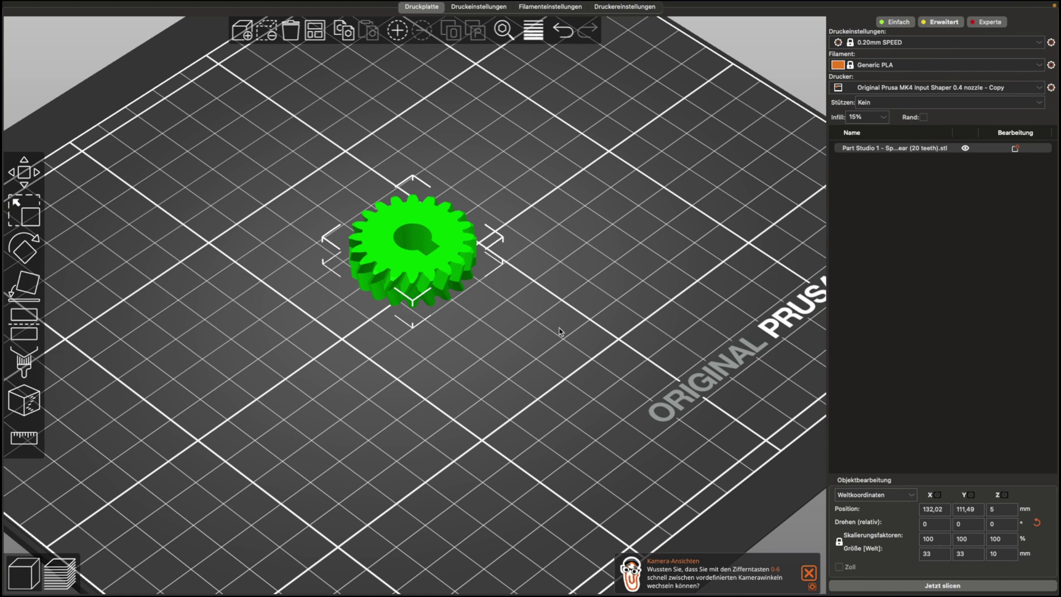
{"action": "scroll", "coordinate": [560, 331], "scroll_direction": "down", "scroll_amount": 2}
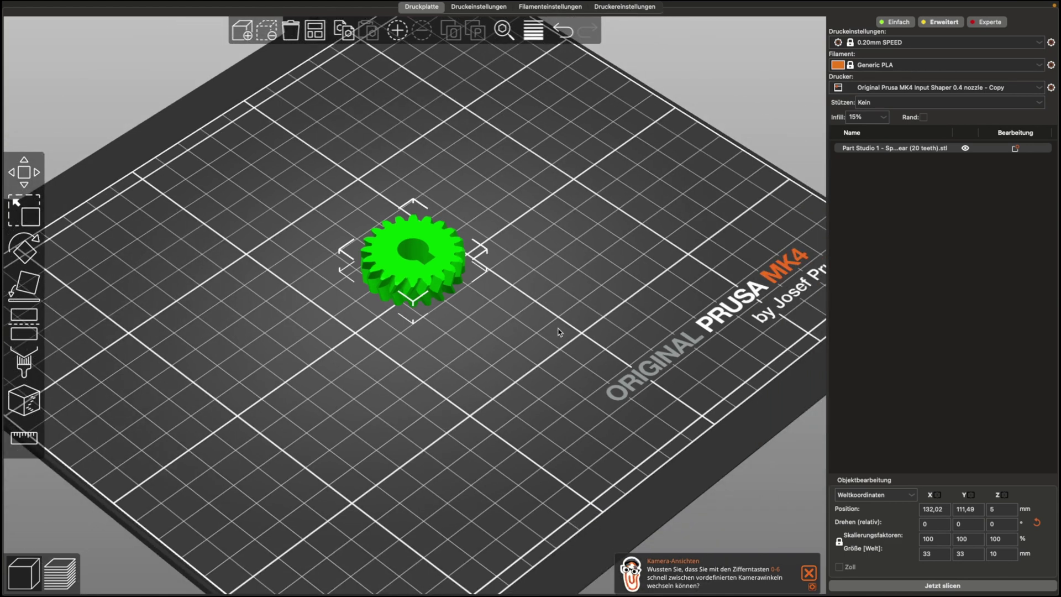